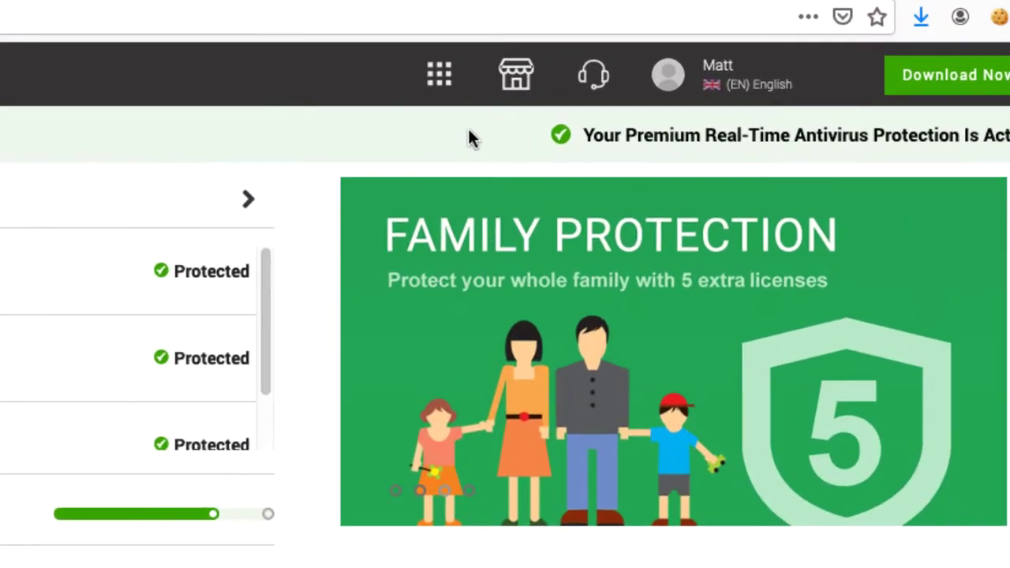
- Install the Total AV Safe Site add-on from the TotalAV account page, granting the requested permissions without allowing it in private windows
{"action": "left_click", "coordinate": [611, 93]}
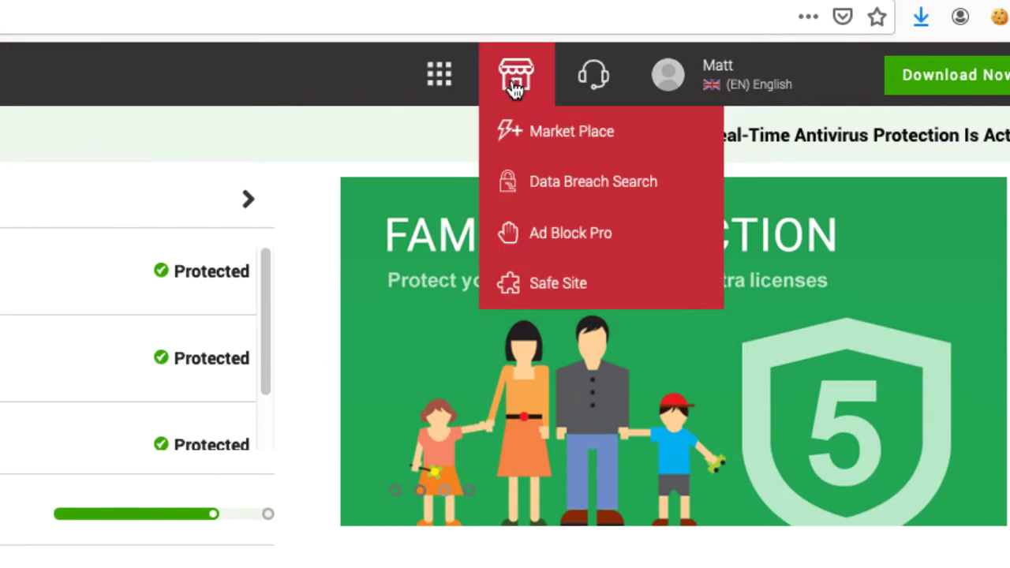
{"action": "left_click", "coordinate": [599, 286]}
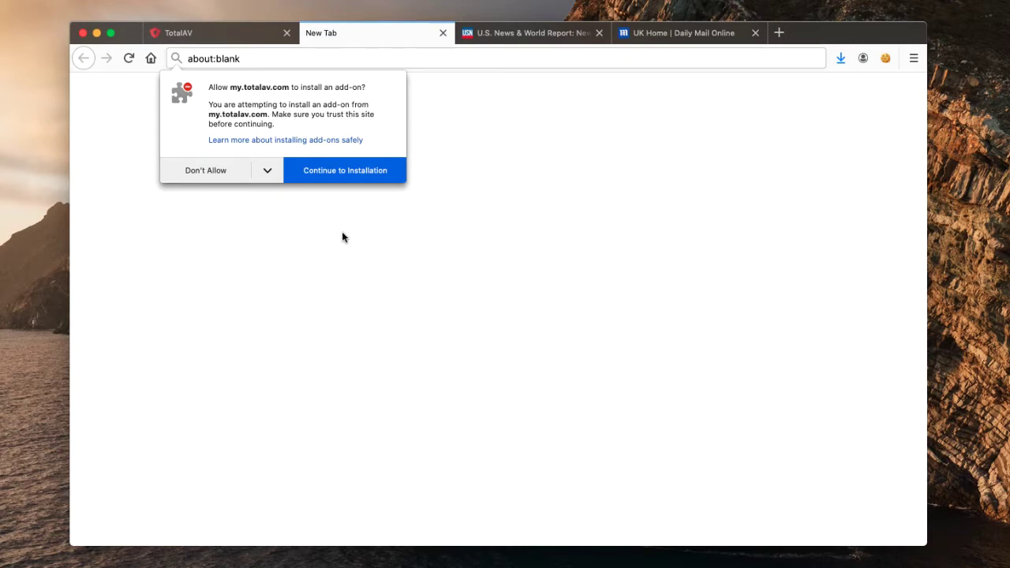
{"action": "left_click", "coordinate": [340, 170]}
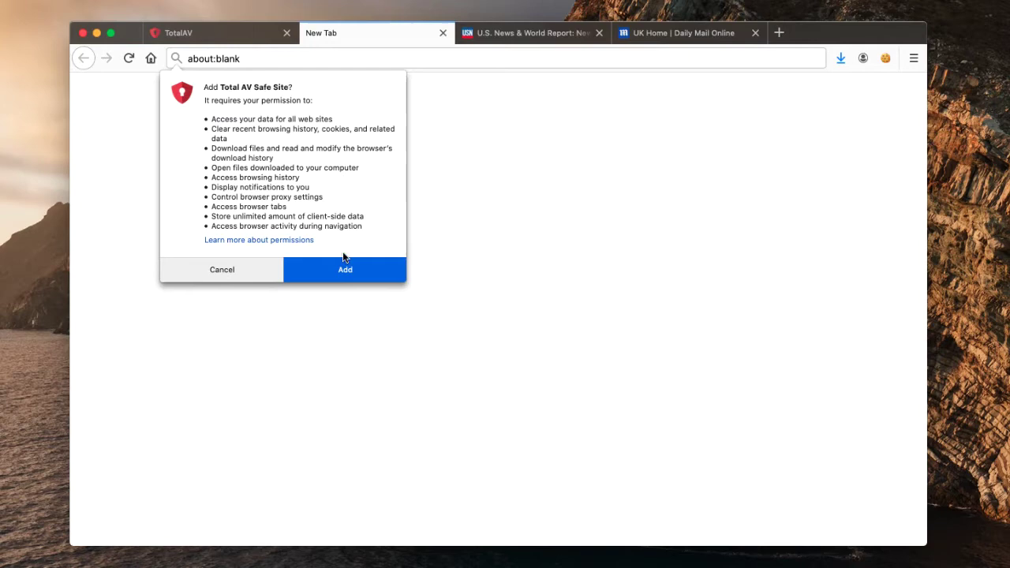
{"action": "left_click", "coordinate": [373, 282]}
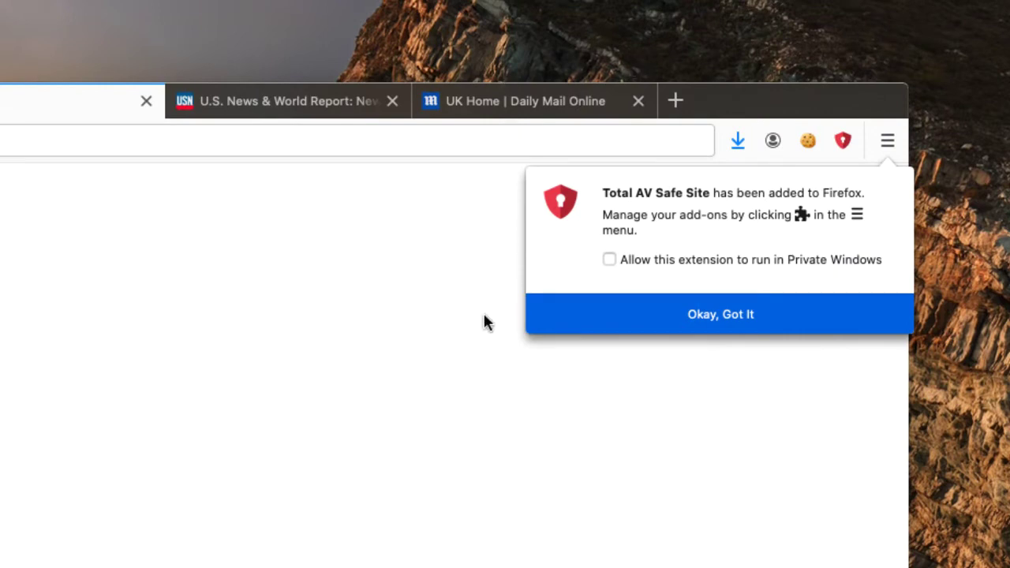
{"action": "left_click", "coordinate": [748, 316]}
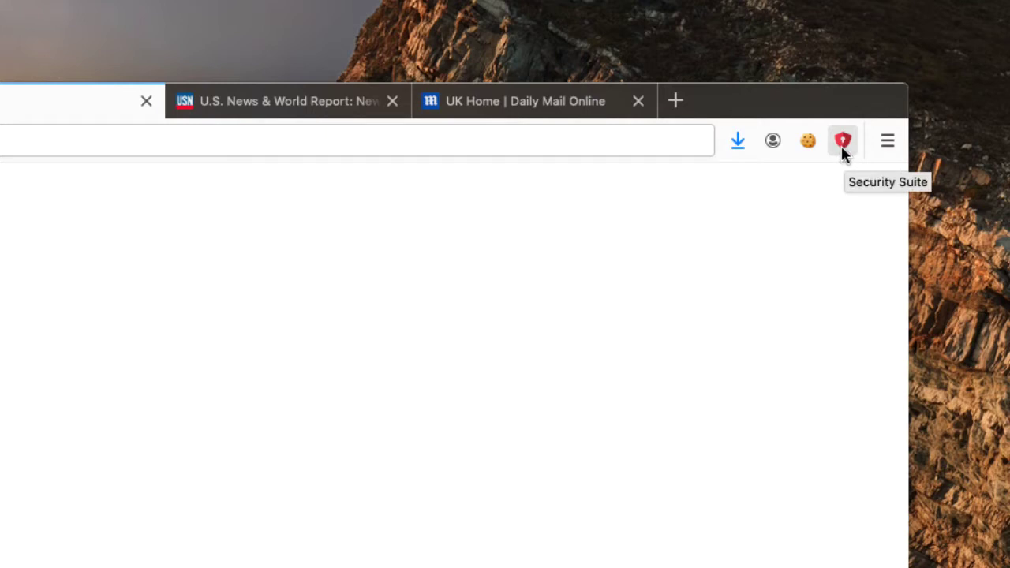
- Open the Total AV Safe Site extension's controls and inspect the Ad Block Pro switch
{"action": "left_click", "coordinate": [843, 147]}
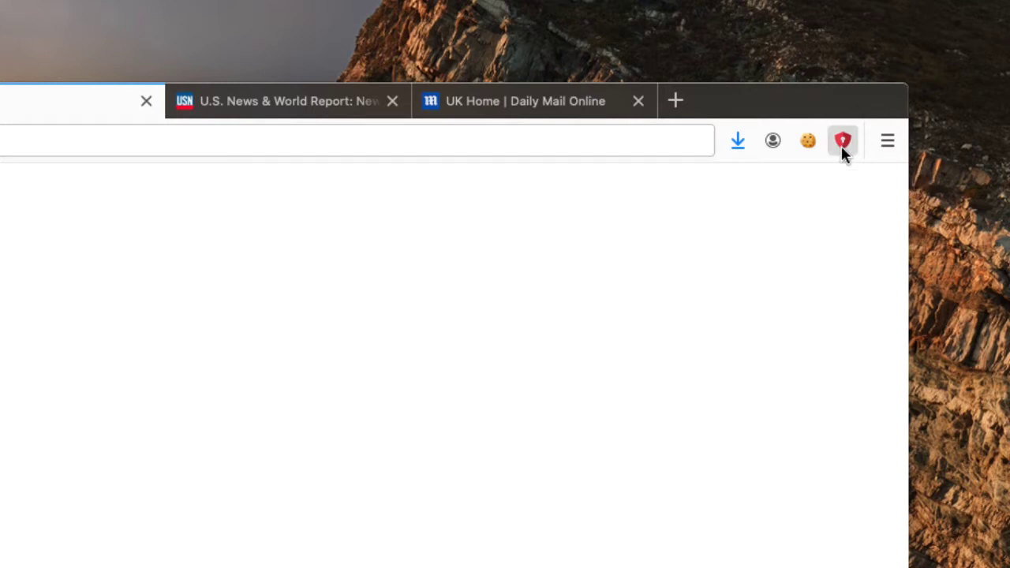
{"action": "left_click", "coordinate": [842, 142]}
{"action": "left_click", "coordinate": [842, 142]}
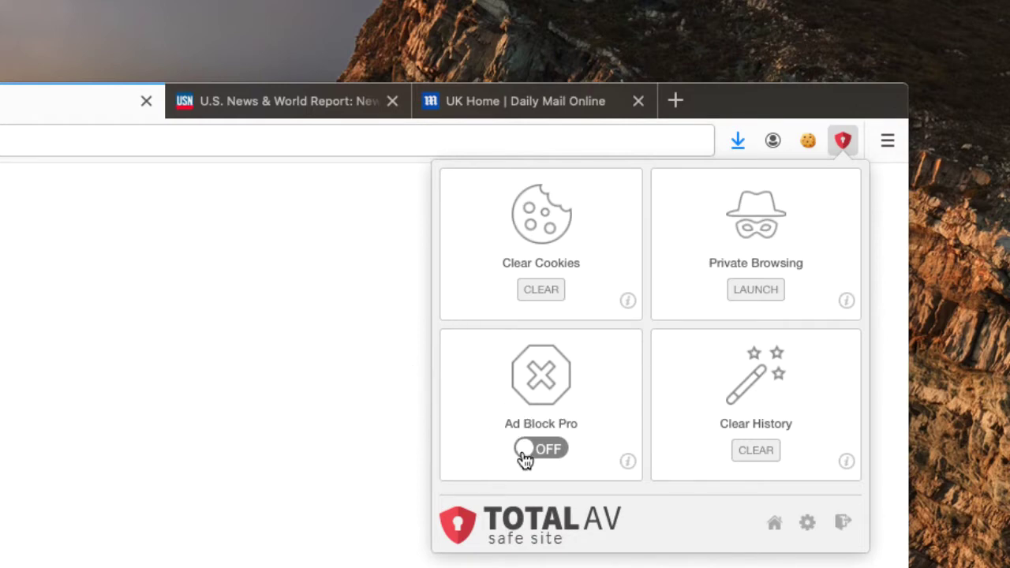
{"action": "left_click", "coordinate": [544, 450]}
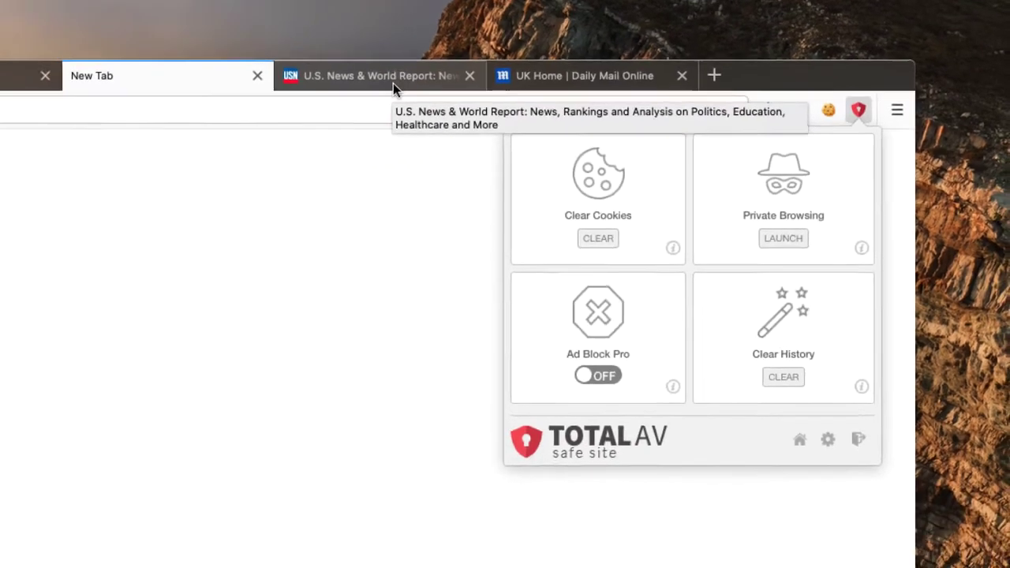
- Examine the U.S. News homepage for banner and sidebar advertisements while Ad Block Pro is off
{"action": "left_click", "coordinate": [306, 110]}
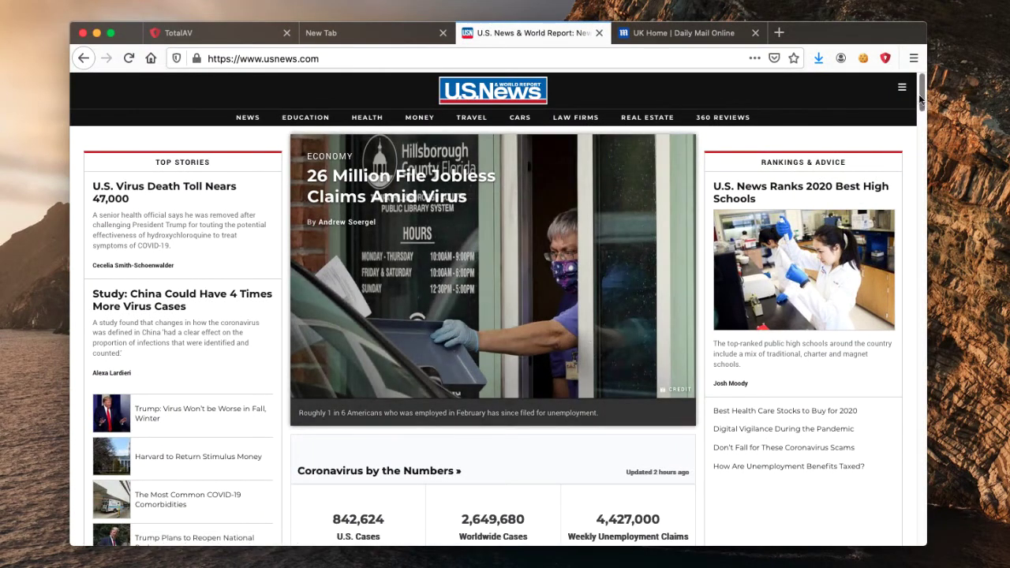
{"action": "left_click_drag", "start_coordinate": [920, 97], "coordinate": [920, 150]}
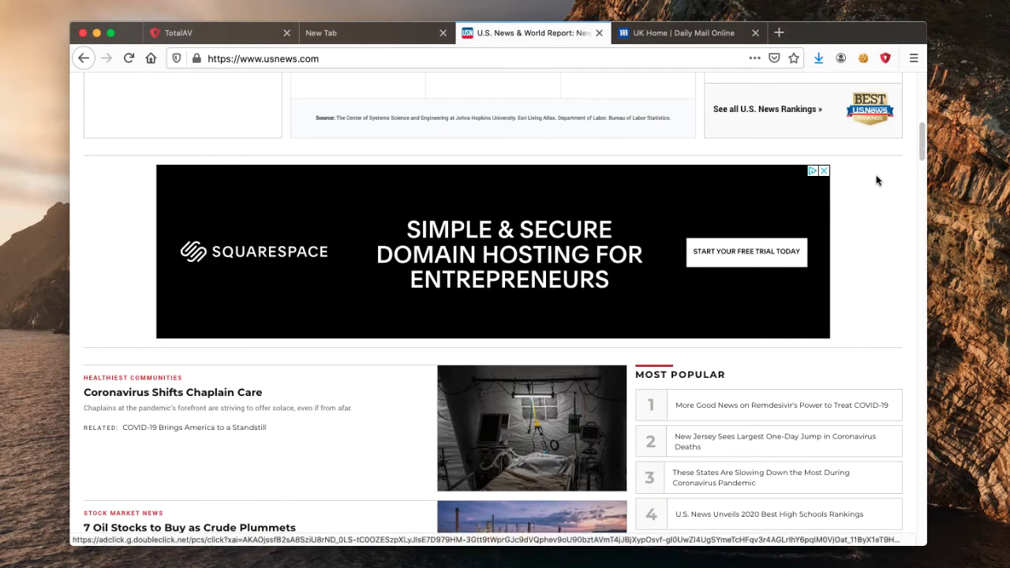
{"action": "left_click_drag", "start_coordinate": [921, 145], "coordinate": [925, 186]}
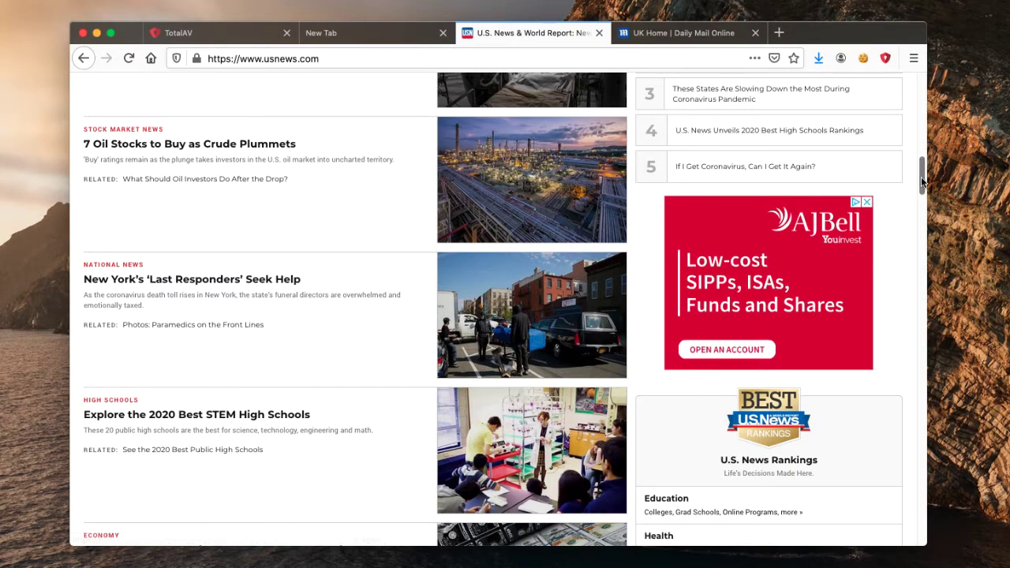
{"action": "left_click_drag", "start_coordinate": [920, 183], "coordinate": [924, 140]}
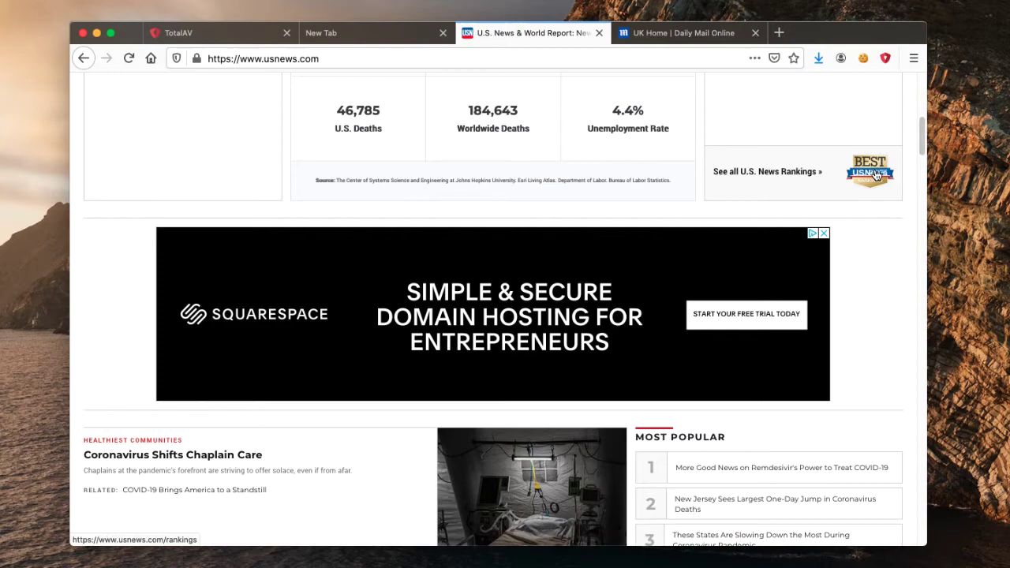
{"action": "left_click_drag", "start_coordinate": [919, 145], "coordinate": [921, 103]}
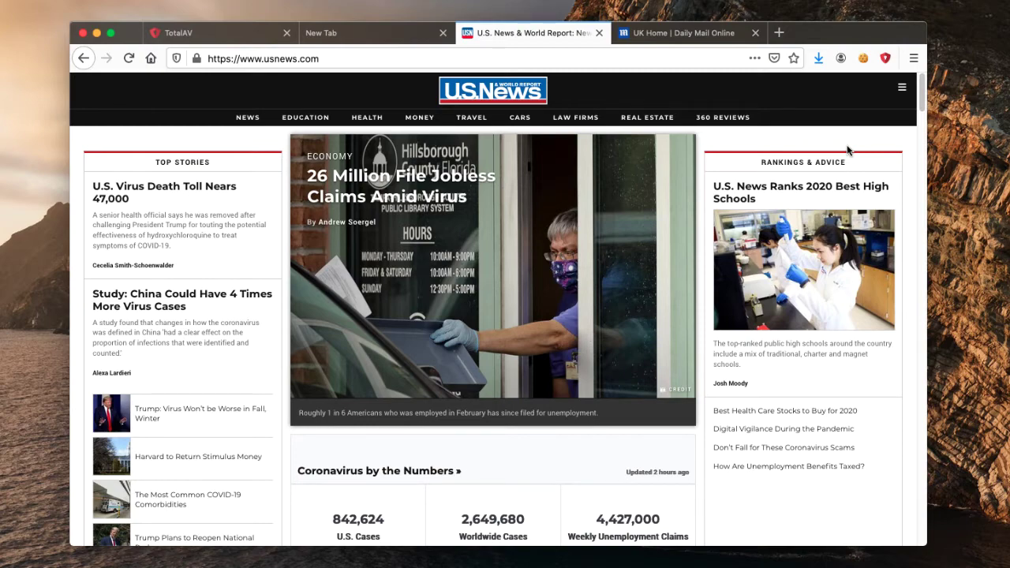
{"action": "scroll", "coordinate": [655, 261], "scroll_direction": "down", "scroll_amount": 5}
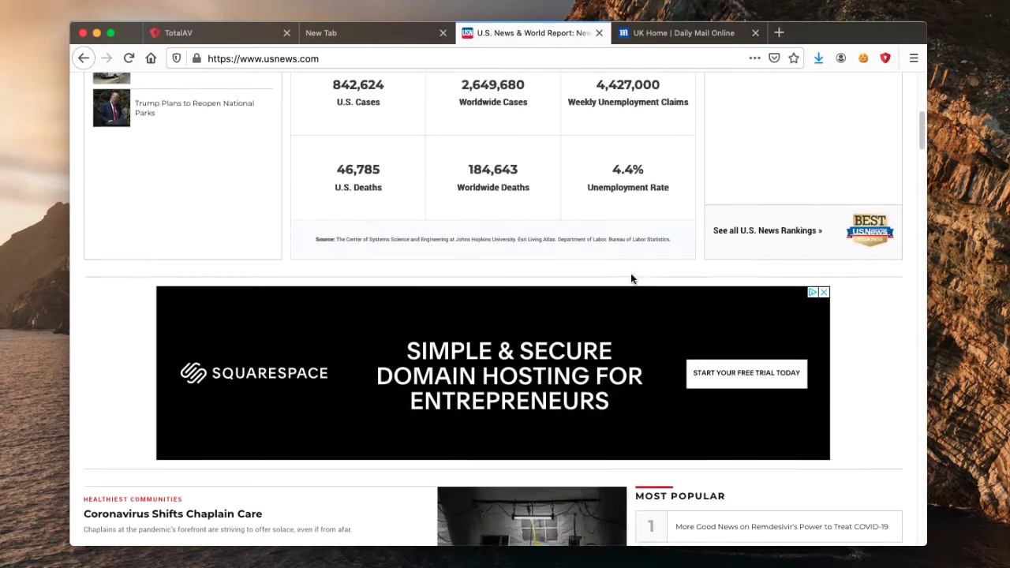
{"action": "scroll", "coordinate": [630, 278], "scroll_direction": "down", "scroll_amount": 6}
{"action": "scroll", "coordinate": [445, 142], "scroll_direction": "up", "scroll_amount": 2}
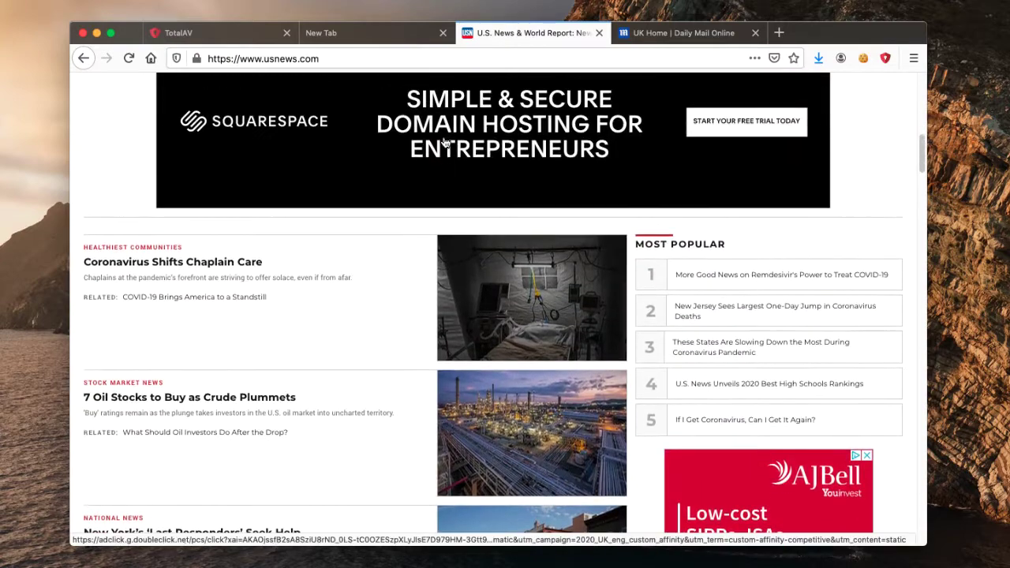
{"action": "scroll", "coordinate": [444, 142], "scroll_direction": "up", "scroll_amount": 1}
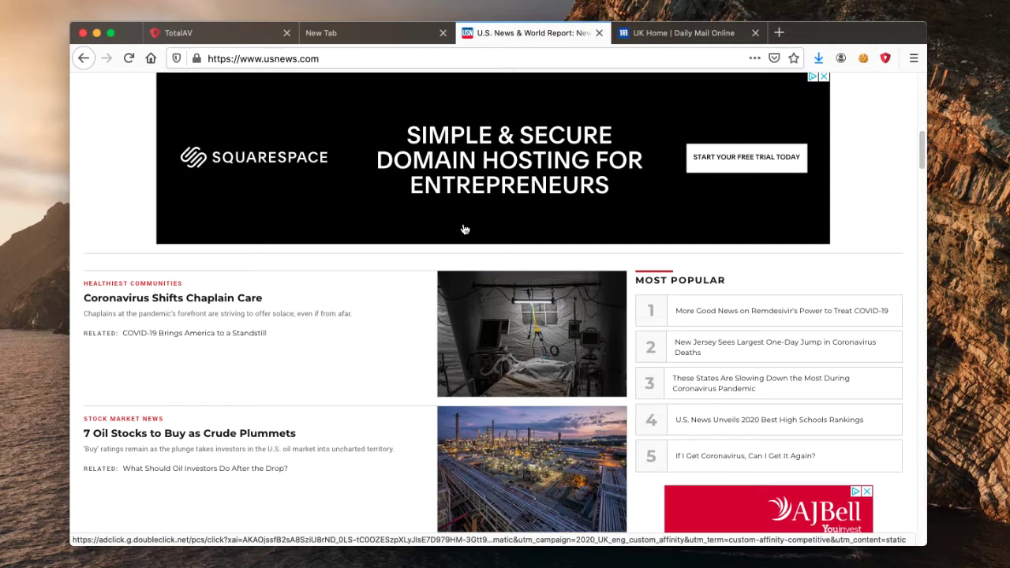
{"action": "scroll", "coordinate": [469, 225], "scroll_direction": "up", "scroll_amount": 10}
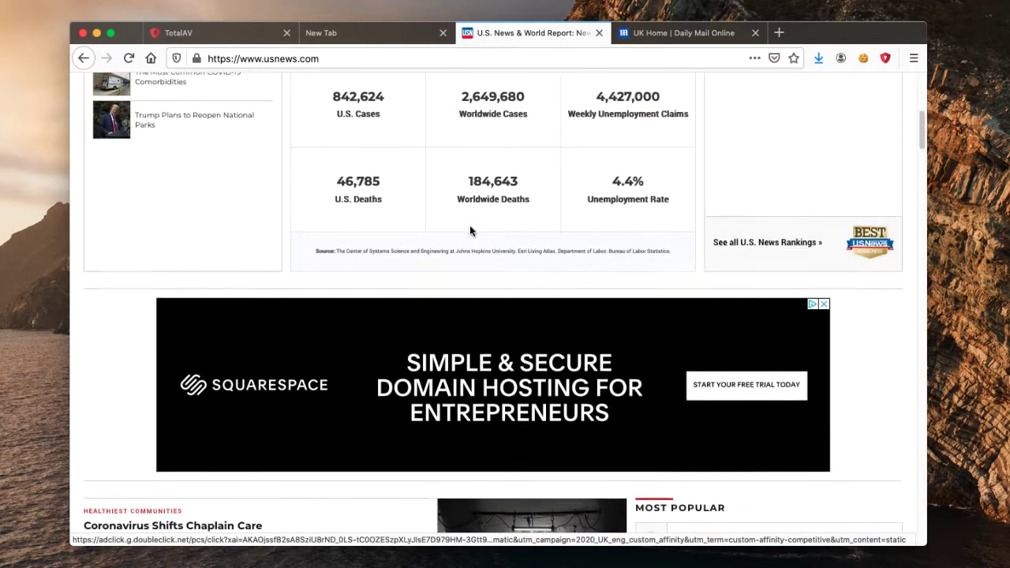
{"action": "scroll", "coordinate": [470, 225], "scroll_direction": "up", "scroll_amount": 2}
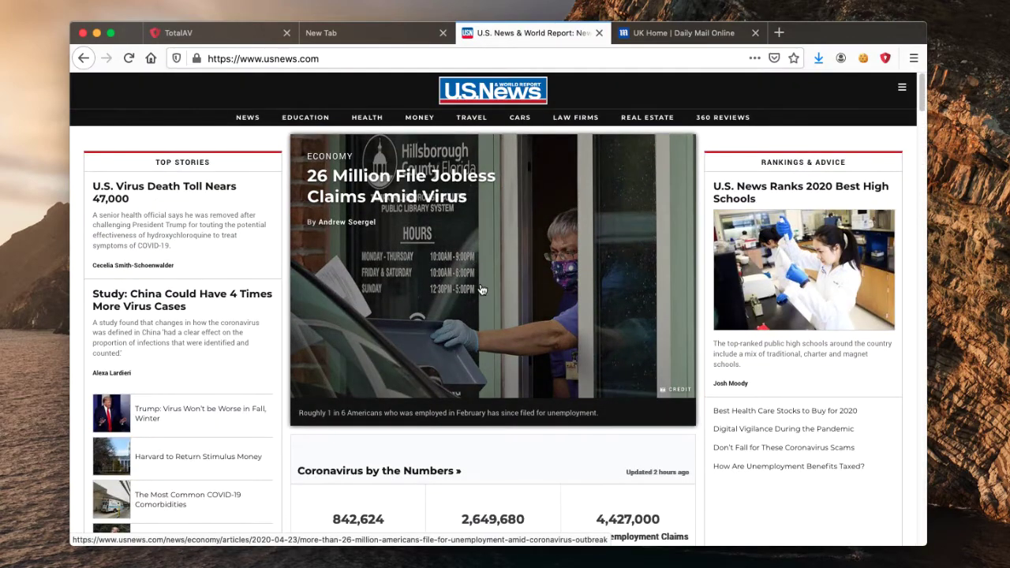
{"action": "scroll", "coordinate": [477, 300], "scroll_direction": "down", "scroll_amount": 20}
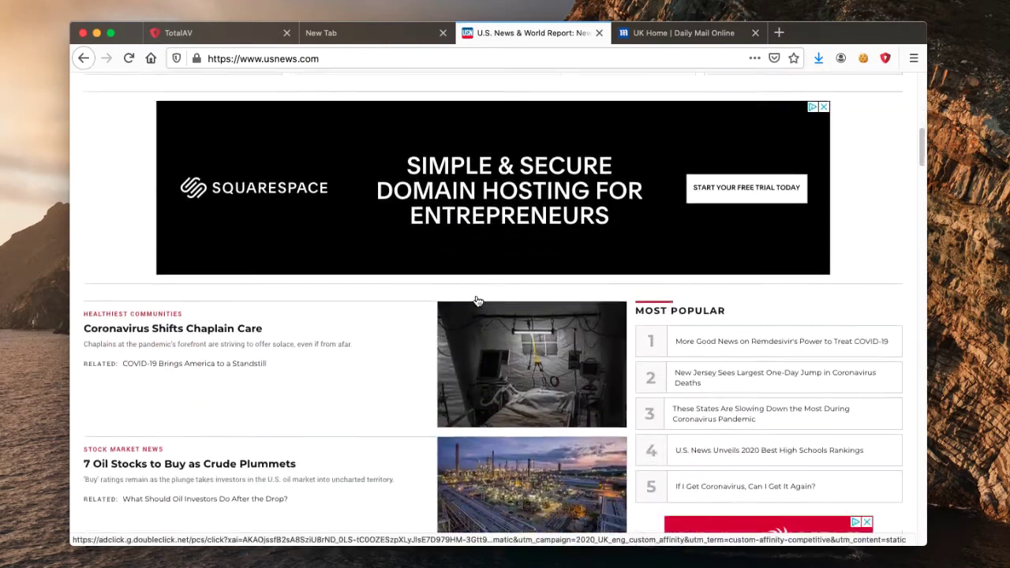
{"action": "scroll", "coordinate": [478, 302], "scroll_direction": "down", "scroll_amount": 8}
{"action": "scroll", "coordinate": [426, 300], "scroll_direction": "up", "scroll_amount": 20}
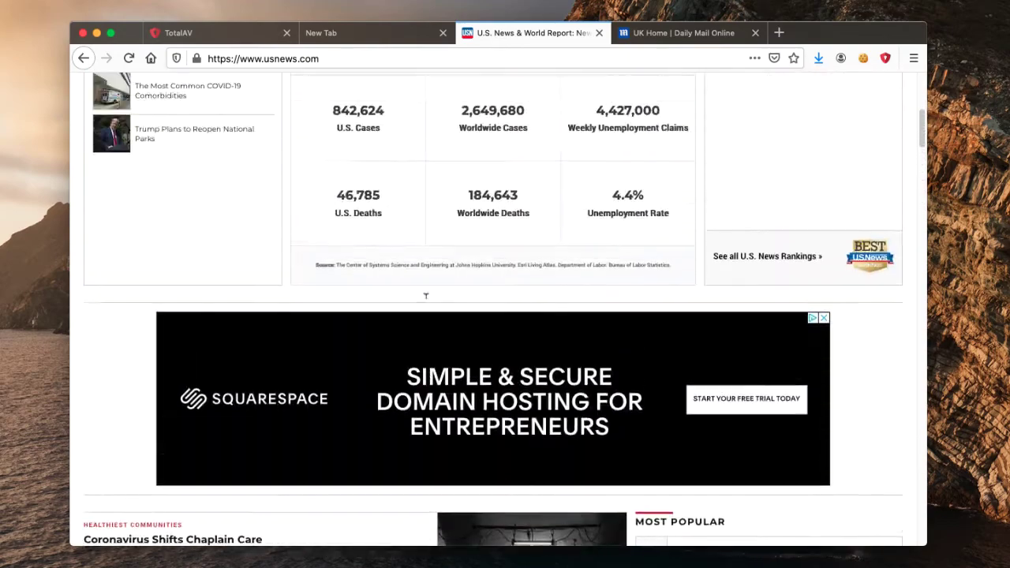
{"action": "scroll", "coordinate": [425, 294], "scroll_direction": "up", "scroll_amount": 3}
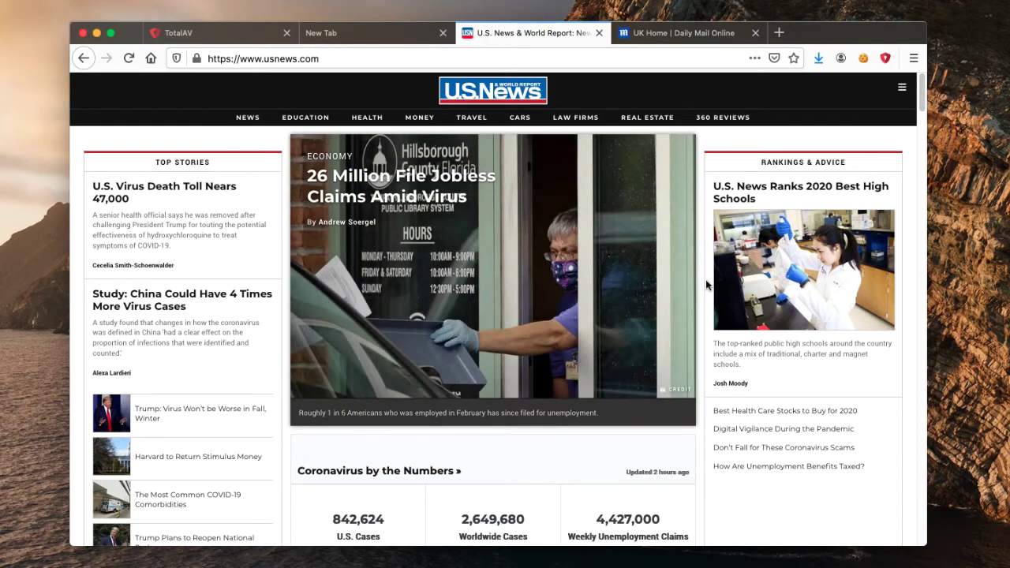
{"action": "scroll", "coordinate": [704, 287], "scroll_direction": "down", "scroll_amount": 10}
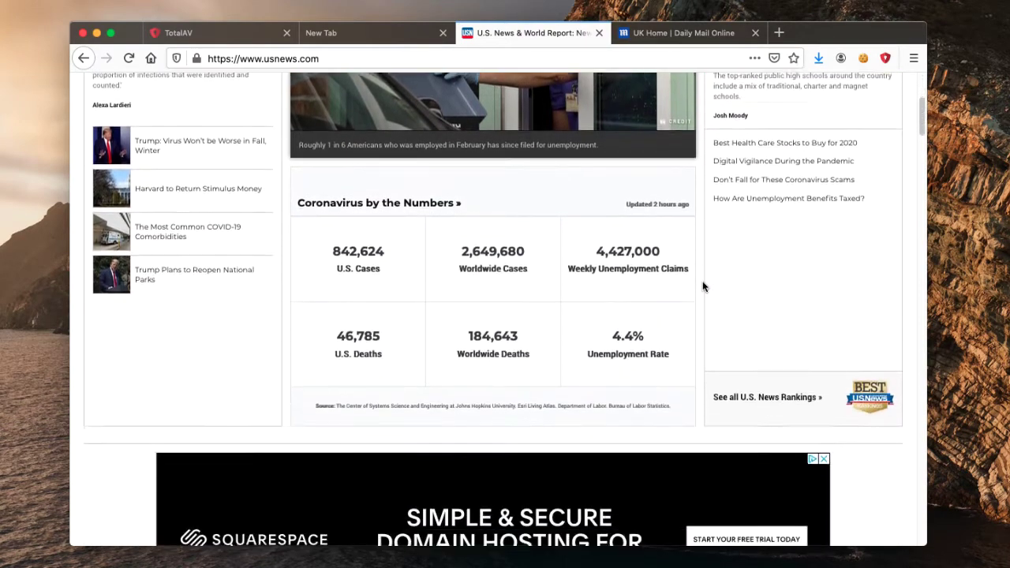
{"action": "scroll", "coordinate": [704, 287], "scroll_direction": "down", "scroll_amount": 8}
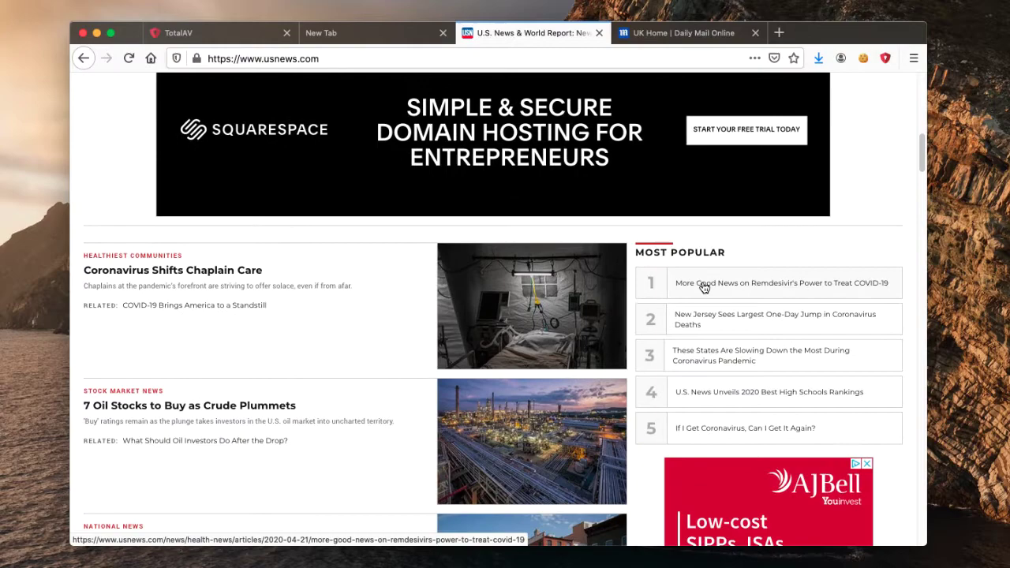
{"action": "scroll", "coordinate": [704, 287], "scroll_direction": "down", "scroll_amount": 5}
{"action": "scroll", "coordinate": [704, 287], "scroll_direction": "up", "scroll_amount": 15}
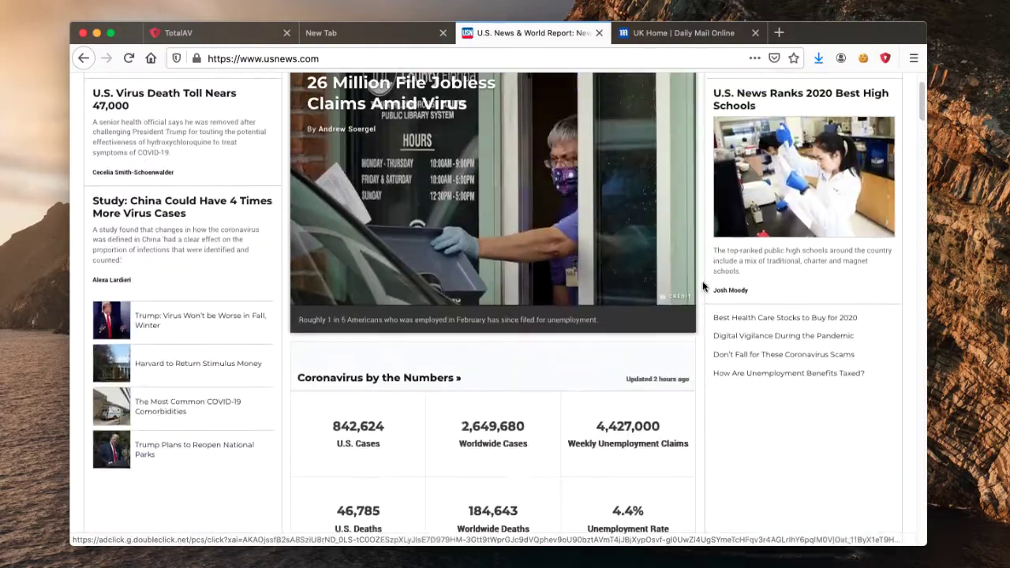
{"action": "scroll", "coordinate": [704, 287], "scroll_direction": "down", "scroll_amount": 2}
{"action": "scroll", "coordinate": [704, 287], "scroll_direction": "down", "scroll_amount": 10}
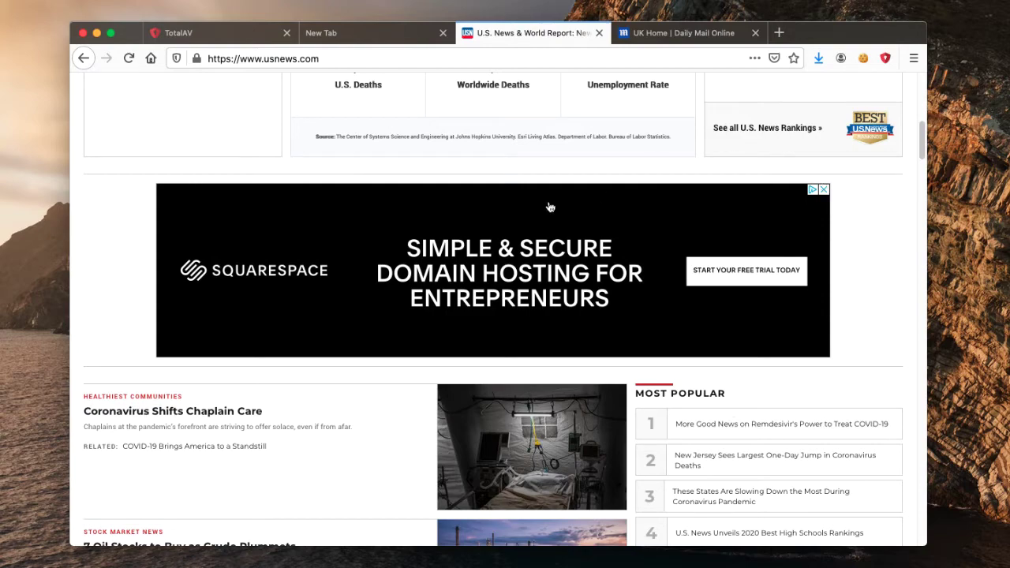
{"action": "scroll", "coordinate": [573, 242], "scroll_direction": "up", "scroll_amount": 5}
{"action": "scroll", "coordinate": [573, 241], "scroll_direction": "down", "scroll_amount": 3}
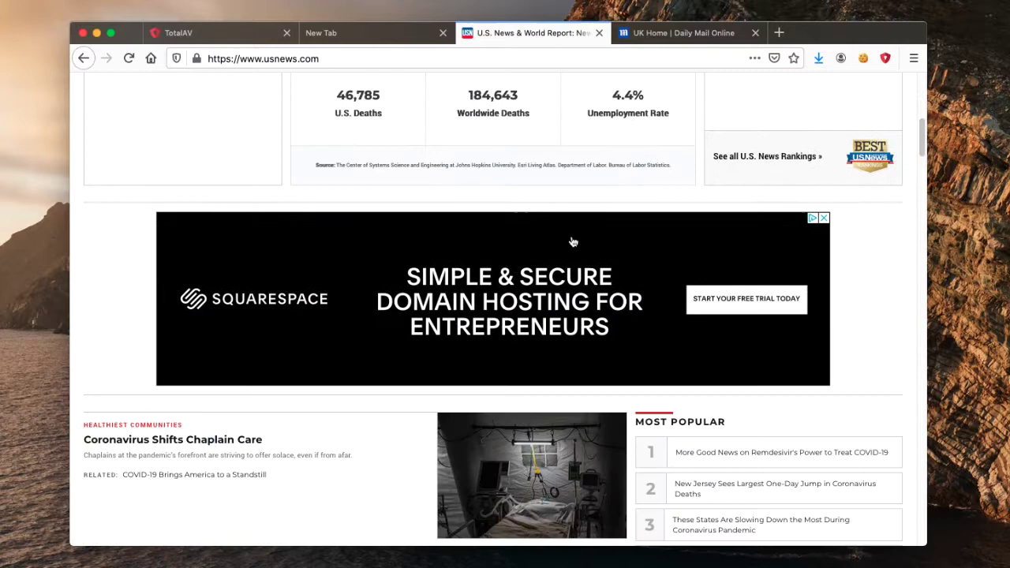
{"action": "scroll", "coordinate": [573, 242], "scroll_direction": "up", "scroll_amount": 1}
{"action": "scroll", "coordinate": [573, 242], "scroll_direction": "up", "scroll_amount": 5}
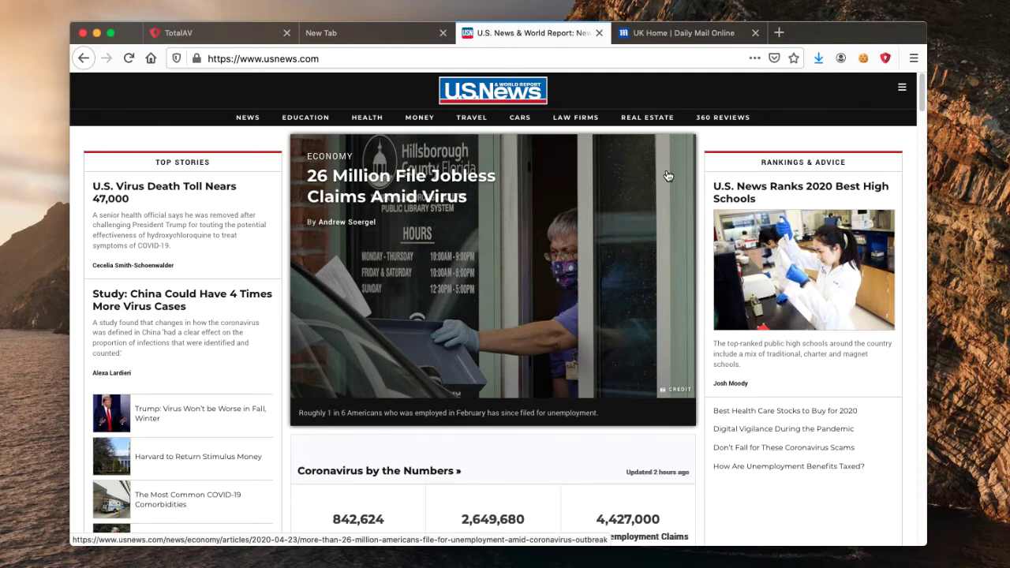
- Turn on Ad Block Pro in the Total AV Safe Site extension and reload the U.S. News homepage
{"action": "left_click", "coordinate": [887, 59]}
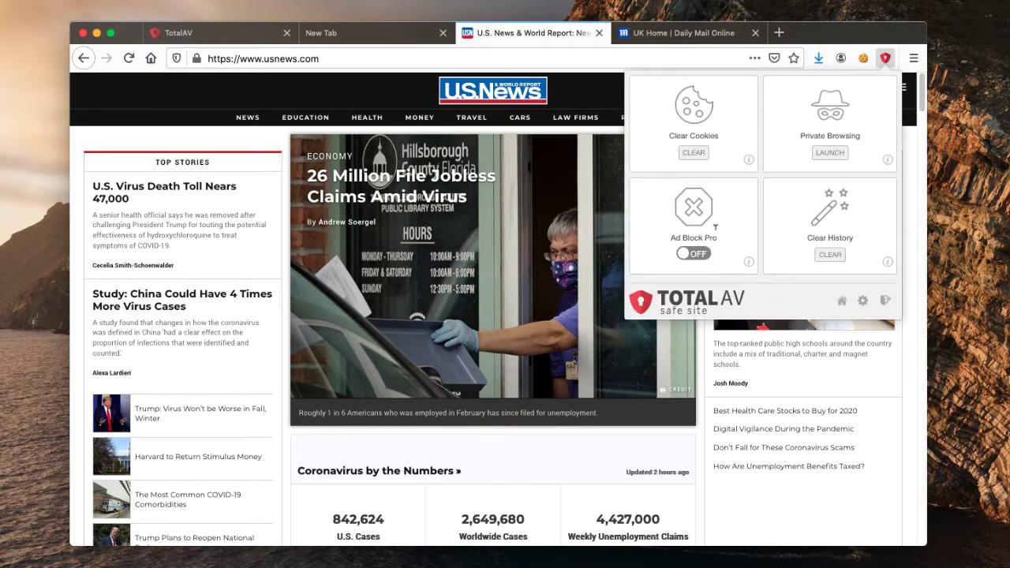
{"action": "left_click", "coordinate": [693, 254]}
{"action": "left_click", "coordinate": [747, 518]}
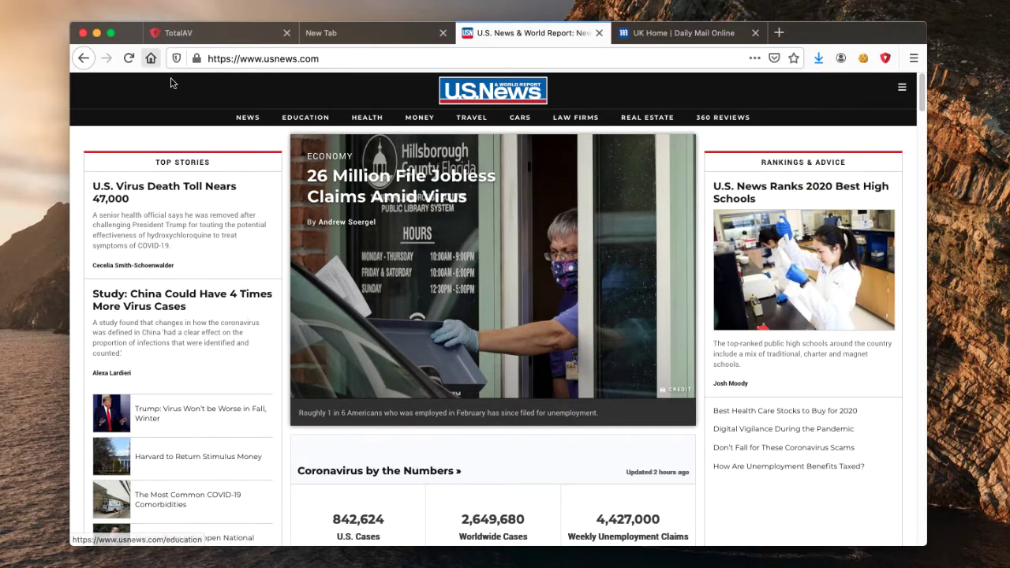
{"action": "left_click", "coordinate": [127, 59]}
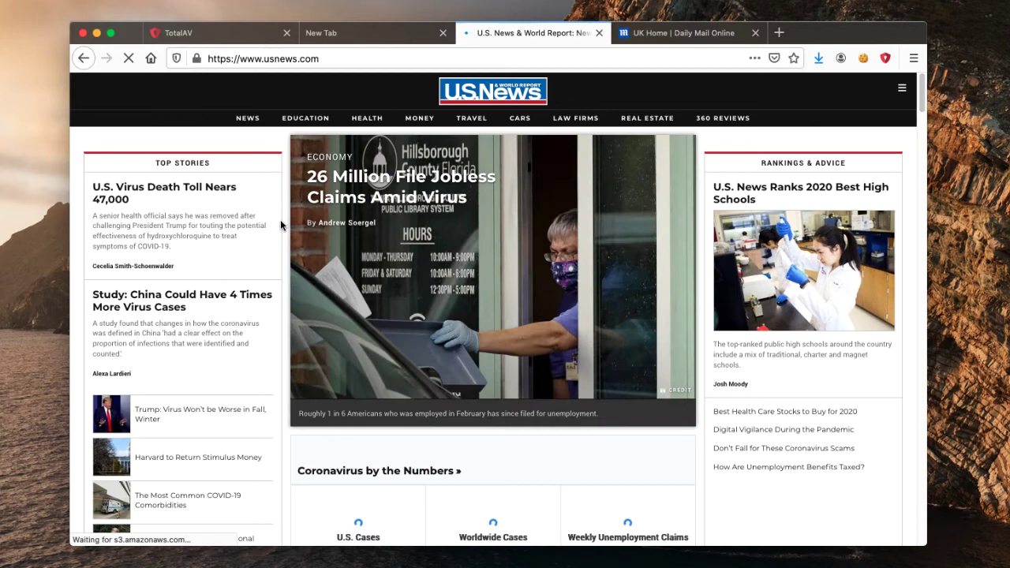
- Check the ad spaces throughout the reloaded U.S. News homepage with Ad Block Pro enabled
{"action": "scroll", "coordinate": [280, 227], "scroll_direction": "down", "scroll_amount": 4}
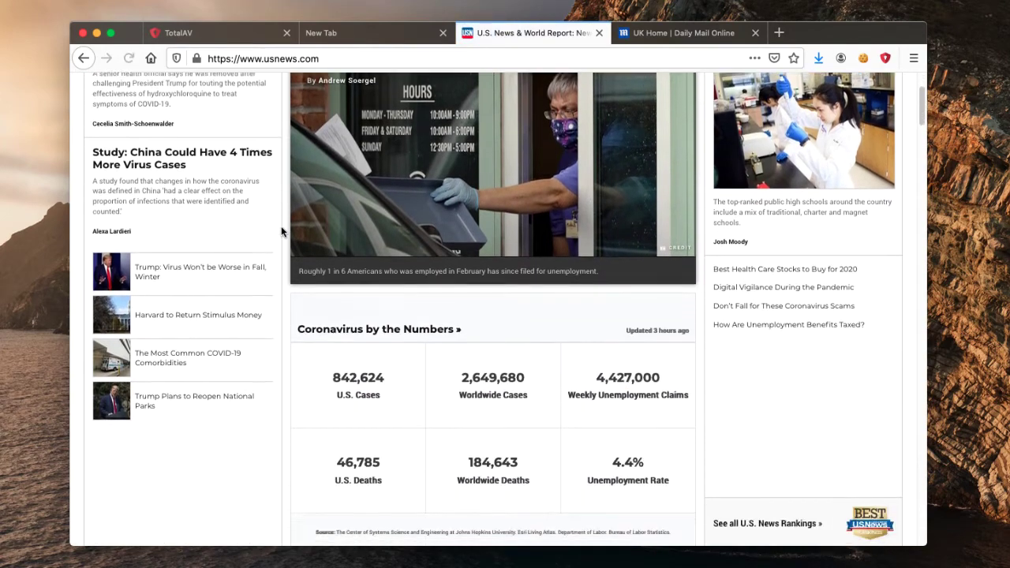
{"action": "scroll", "coordinate": [280, 227], "scroll_direction": "down", "scroll_amount": 10}
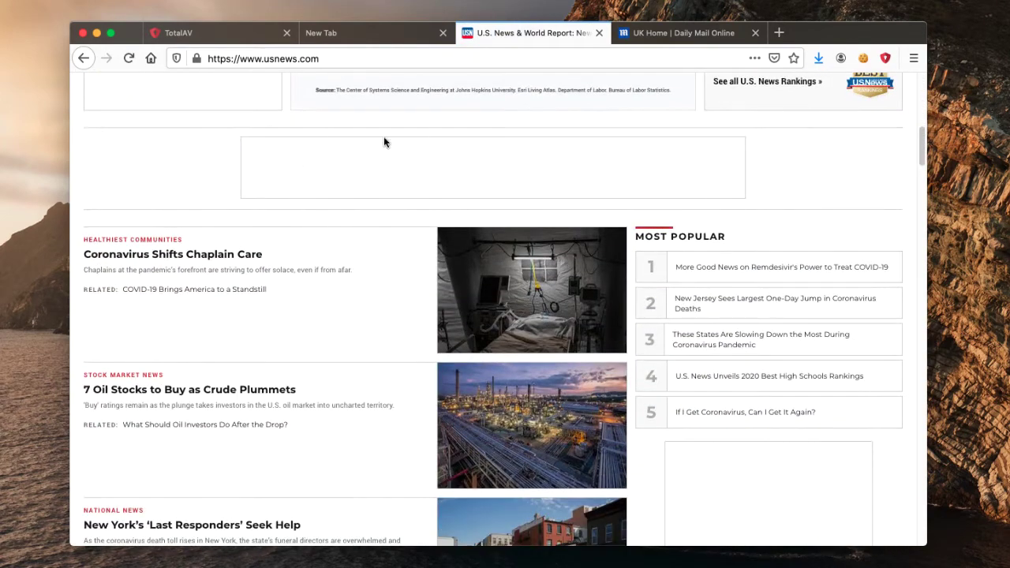
{"action": "scroll", "coordinate": [356, 208], "scroll_direction": "down", "scroll_amount": 5}
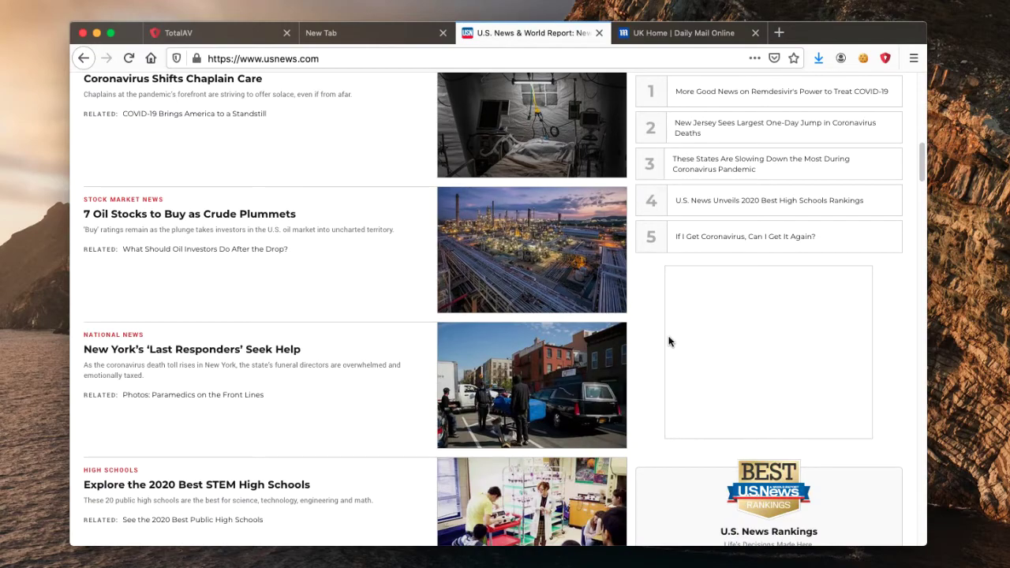
{"action": "scroll", "coordinate": [668, 341], "scroll_direction": "down", "scroll_amount": 20}
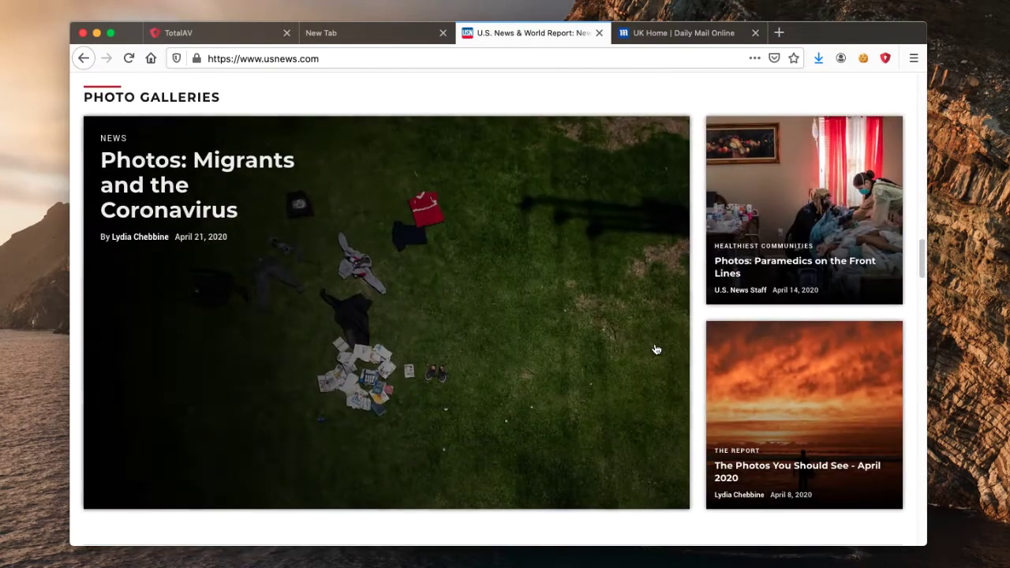
{"action": "scroll", "coordinate": [655, 349], "scroll_direction": "down", "scroll_amount": 10}
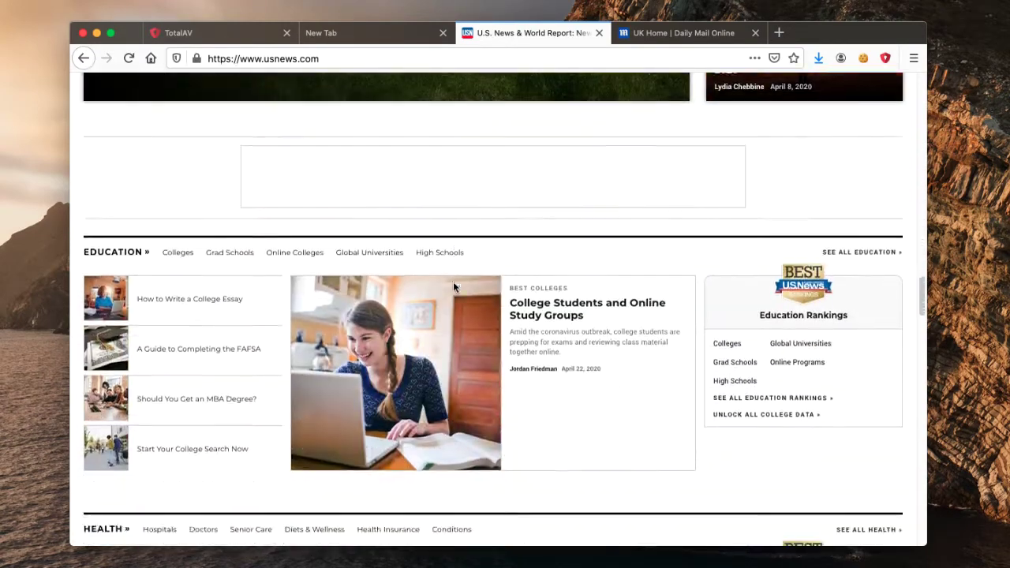
- Look over the Education and Health sections of the U.S. News homepage for blocked ads and return to its beginning
{"action": "scroll", "coordinate": [453, 284], "scroll_direction": "down", "scroll_amount": 10}
{"action": "scroll", "coordinate": [451, 272], "scroll_direction": "up", "scroll_amount": 20}
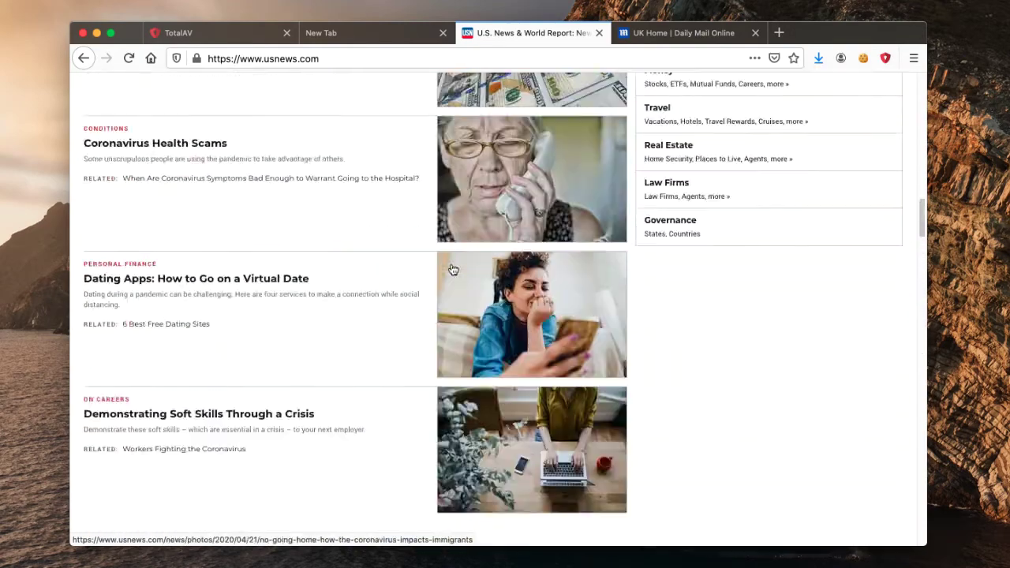
{"action": "scroll", "coordinate": [453, 269], "scroll_direction": "up", "scroll_amount": 20}
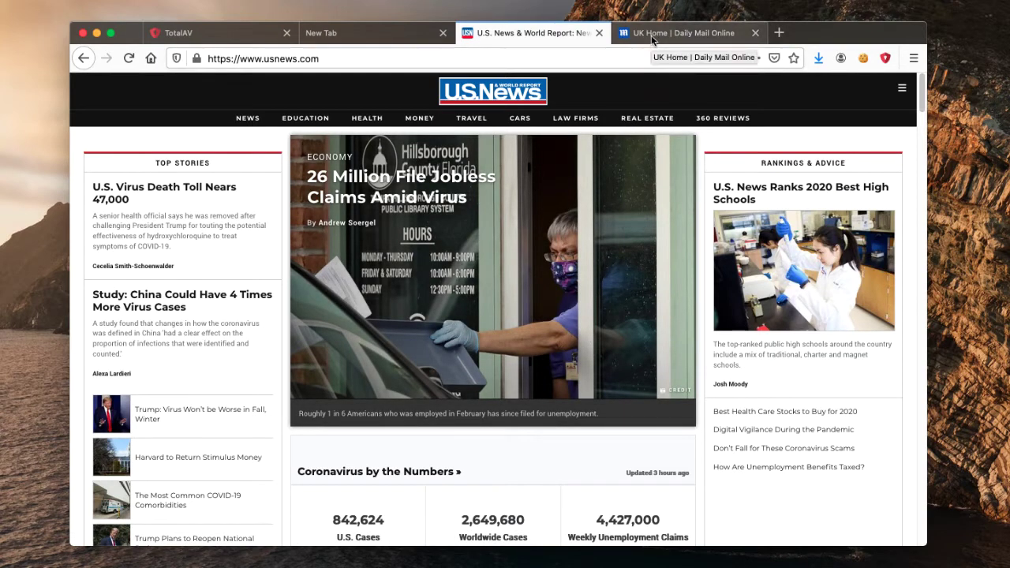
- Switch to the Daily Mail homepage and check its banner and side ad spaces with Ad Block Pro on
{"action": "left_click", "coordinate": [654, 36]}
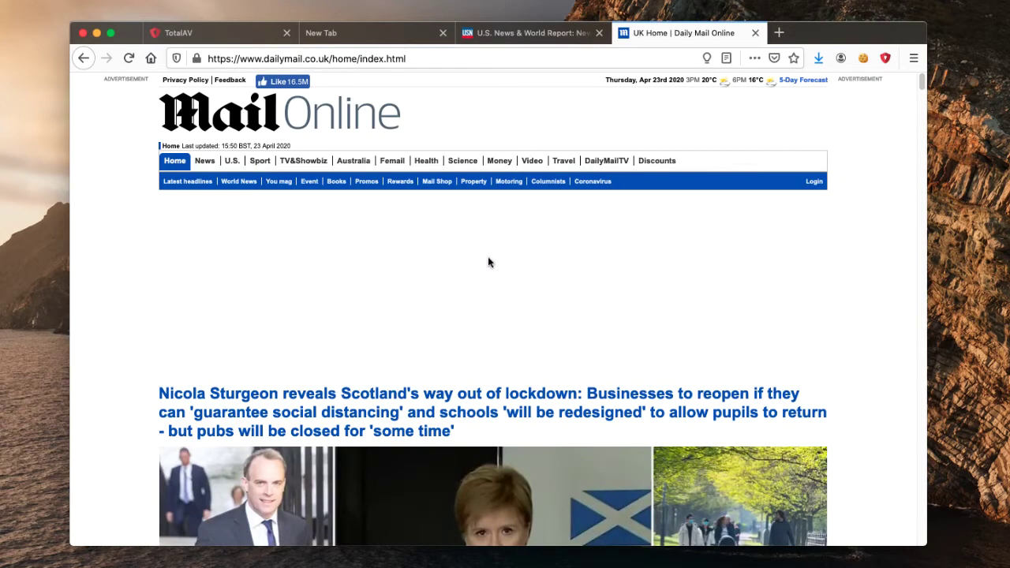
{"action": "scroll", "coordinate": [487, 262], "scroll_direction": "down", "scroll_amount": 5}
{"action": "scroll", "coordinate": [485, 260], "scroll_direction": "up", "scroll_amount": 5}
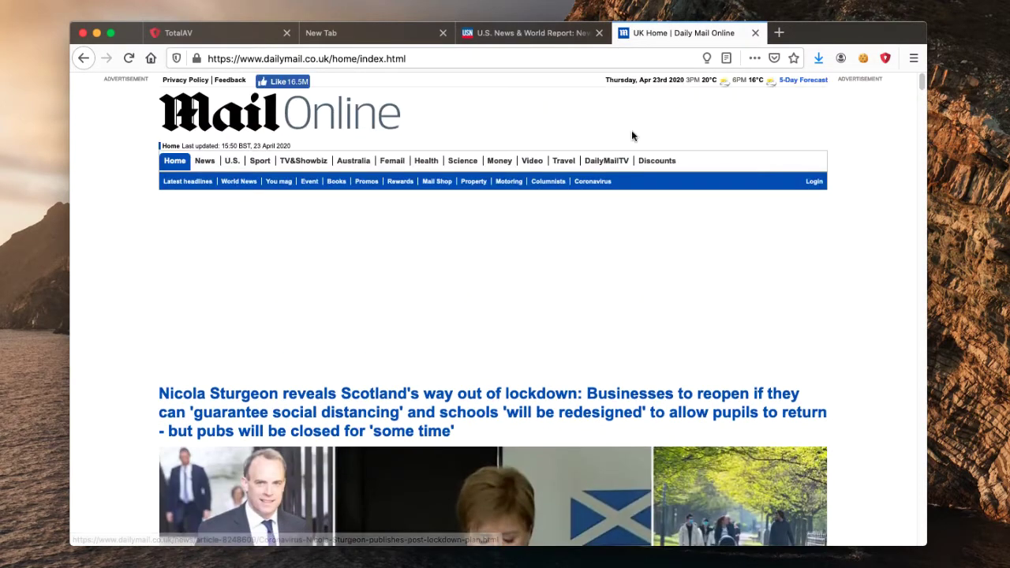
- Turn off Ad Block Pro in the Total AV Safe Site extension and reload the Daily Mail homepage
{"action": "left_click", "coordinate": [884, 59]}
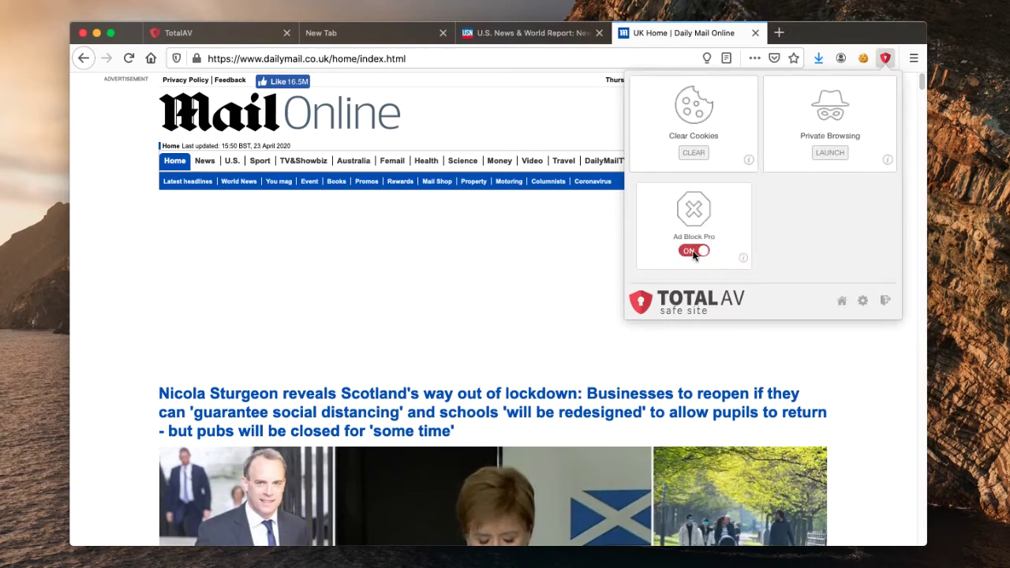
{"action": "left_click", "coordinate": [90, 261]}
{"action": "left_click", "coordinate": [128, 59]}
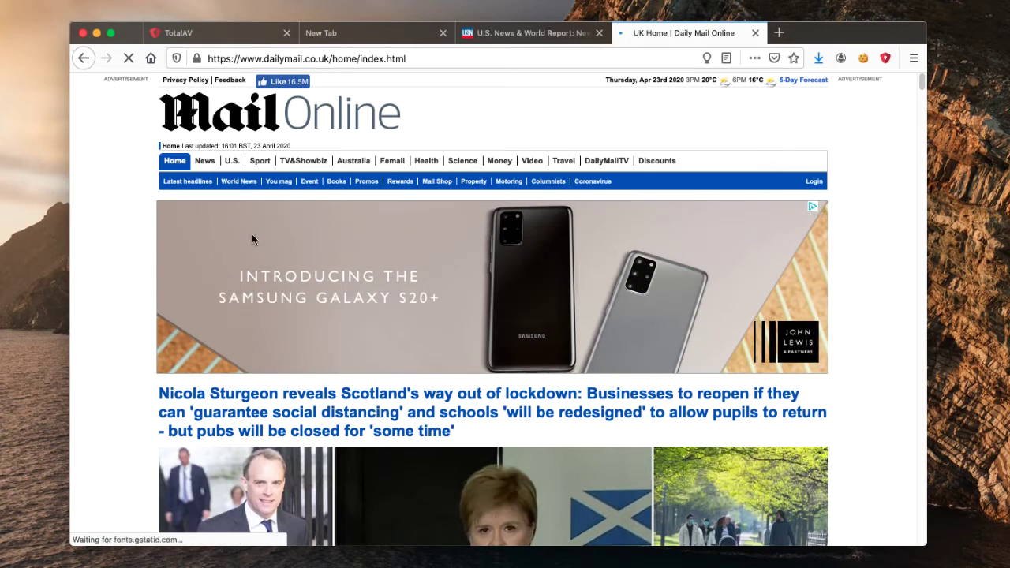
- Examine the Daily Mail homepage for banner, side and video advertisements while Ad Block Pro is off
{"action": "scroll", "coordinate": [397, 308], "scroll_direction": "down", "scroll_amount": 1}
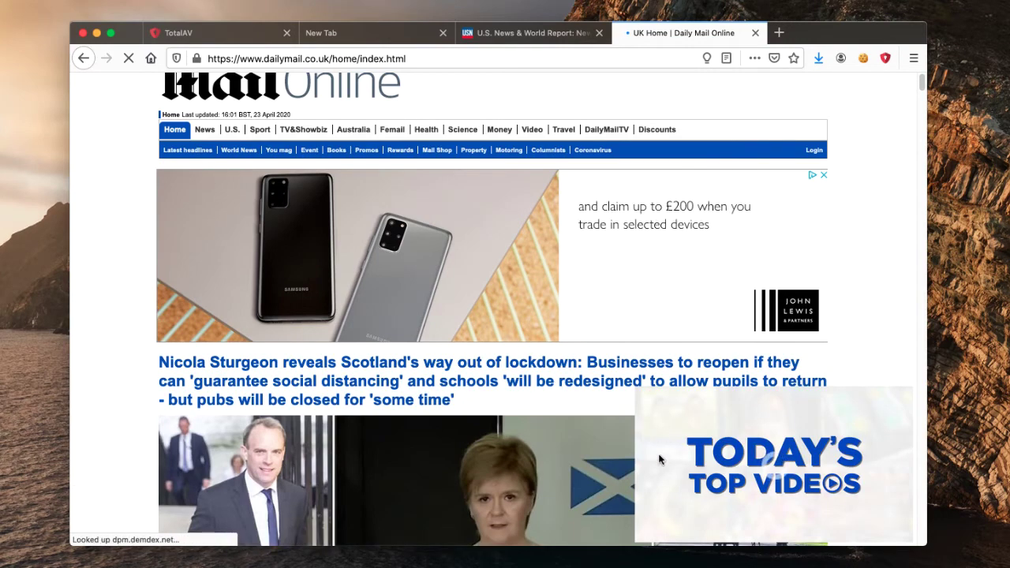
{"action": "scroll", "coordinate": [606, 453], "scroll_direction": "down", "scroll_amount": 4}
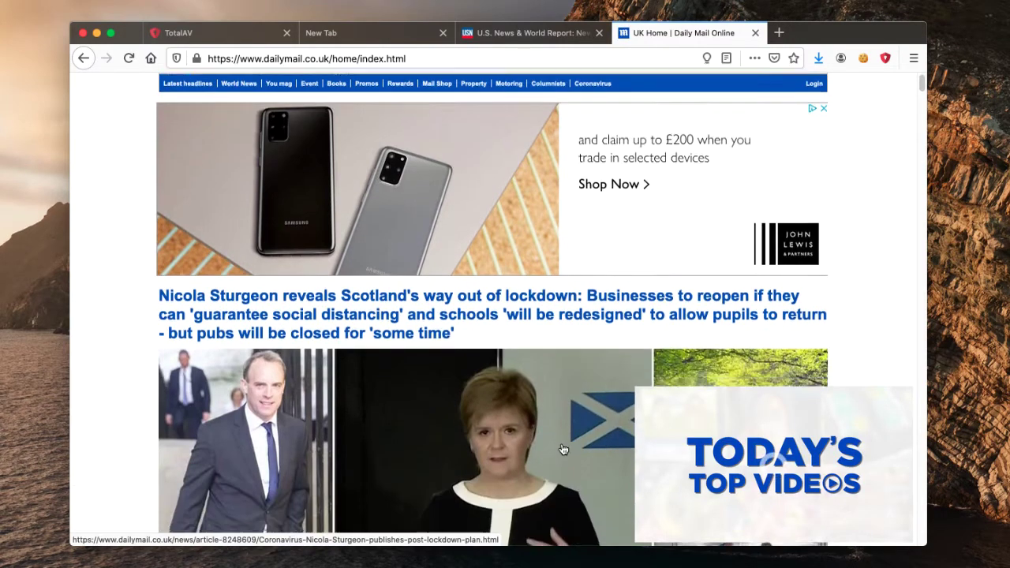
{"action": "scroll", "coordinate": [560, 451], "scroll_direction": "down", "scroll_amount": 15}
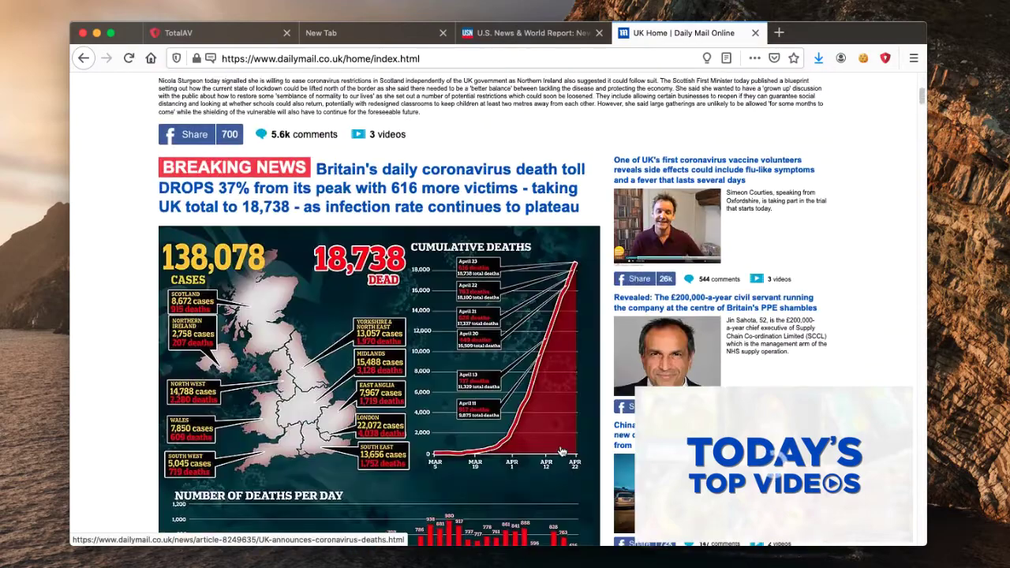
{"action": "scroll", "coordinate": [561, 451], "scroll_direction": "down", "scroll_amount": 18}
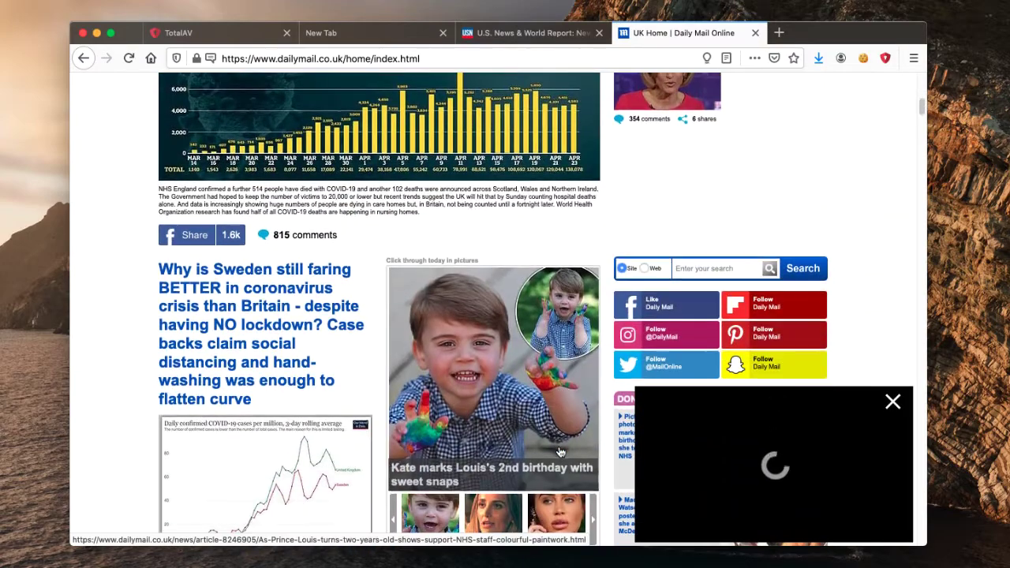
{"action": "scroll", "coordinate": [560, 451], "scroll_direction": "down", "scroll_amount": 10}
{"action": "scroll", "coordinate": [560, 452], "scroll_direction": "up", "scroll_amount": 20}
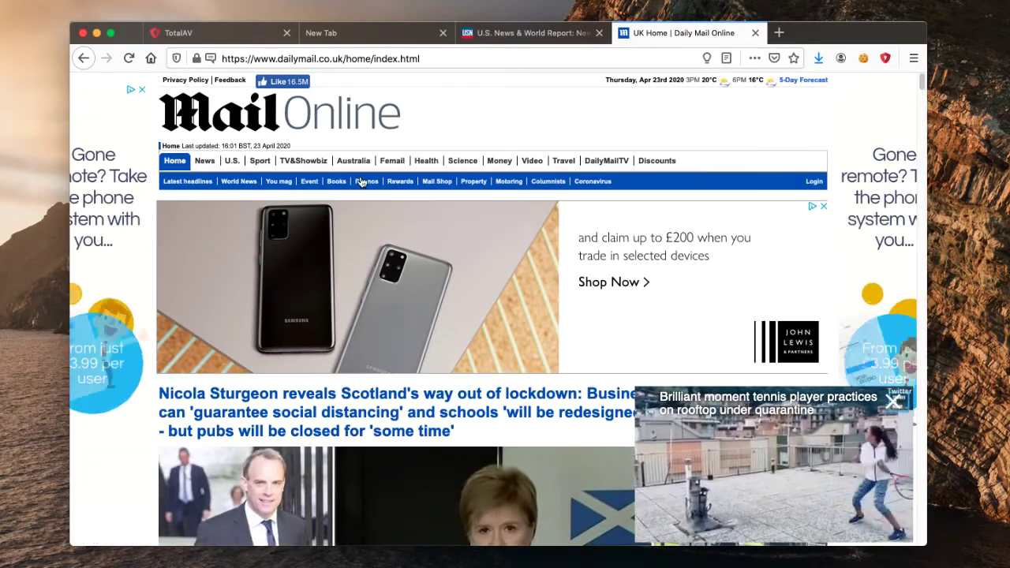
{"action": "scroll", "coordinate": [111, 229], "scroll_direction": "down", "scroll_amount": 8}
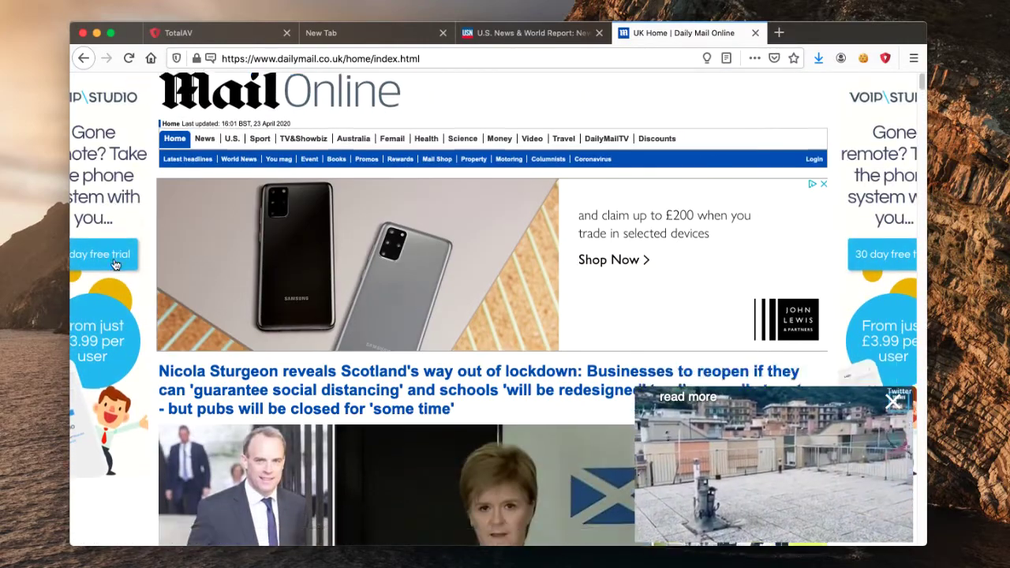
{"action": "scroll", "coordinate": [120, 269], "scroll_direction": "down", "scroll_amount": 5}
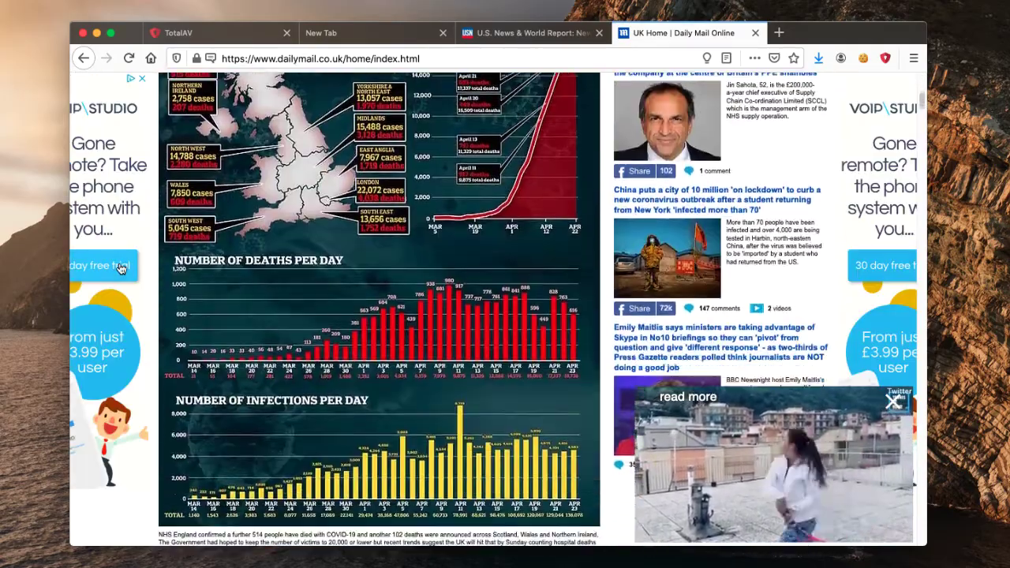
{"action": "scroll", "coordinate": [120, 269], "scroll_direction": "up", "scroll_amount": 13}
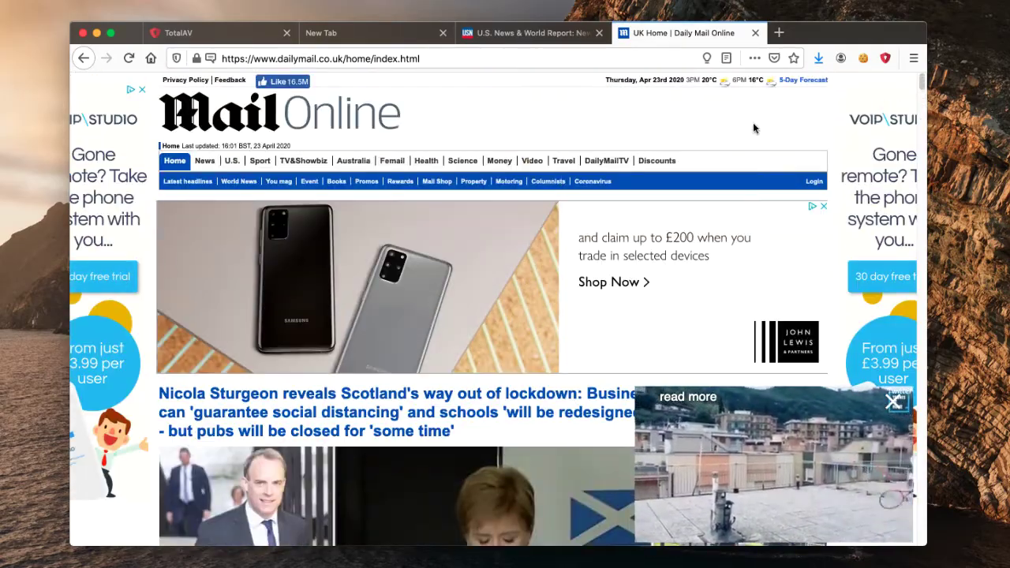
- Turn Ad Block Pro back on in the Total AV Safe Site extension and reload the Daily Mail homepage
{"action": "left_click", "coordinate": [885, 59]}
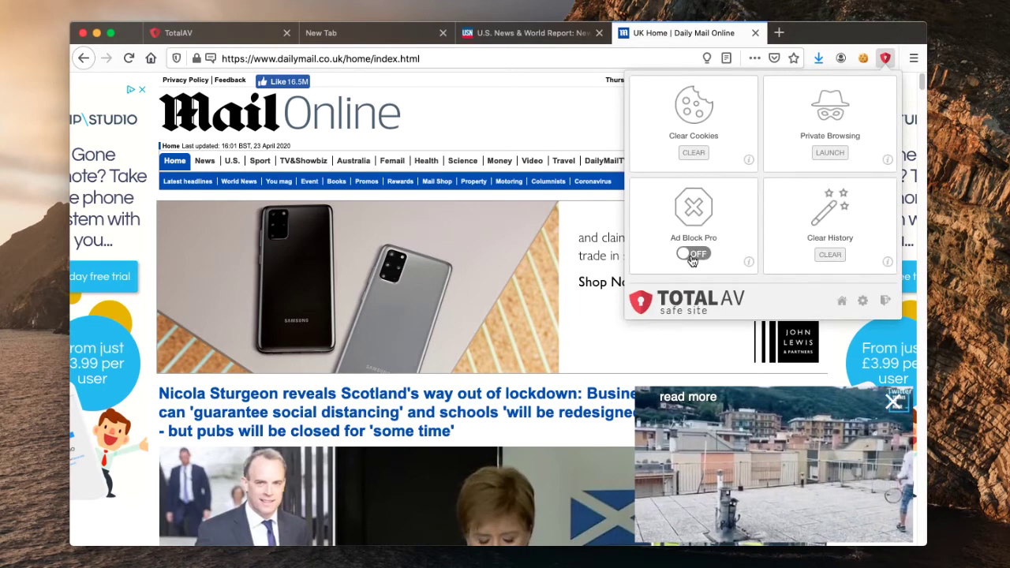
{"action": "left_click", "coordinate": [692, 254]}
{"action": "left_click", "coordinate": [129, 62]}
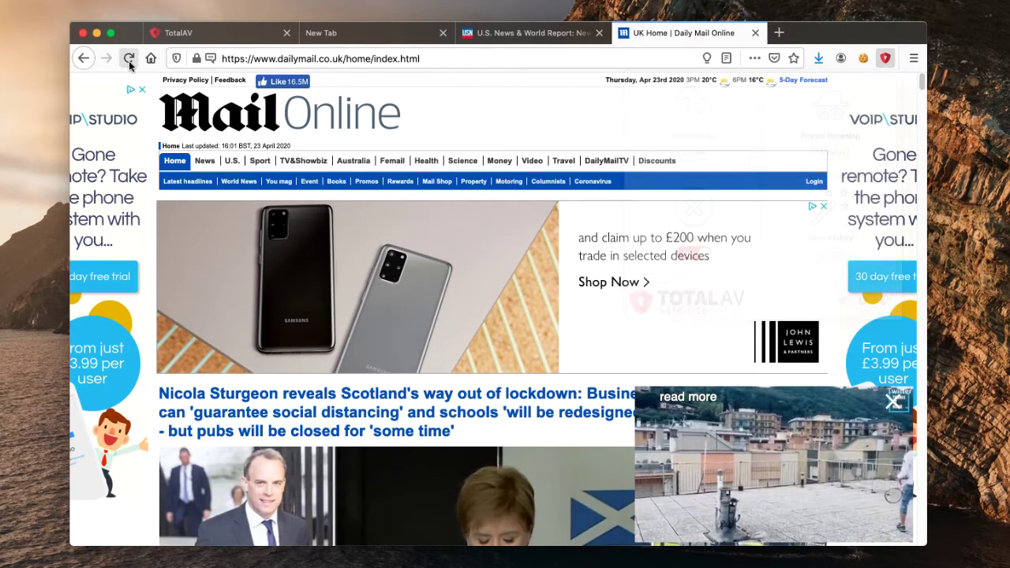
{"action": "left_click", "coordinate": [129, 62]}
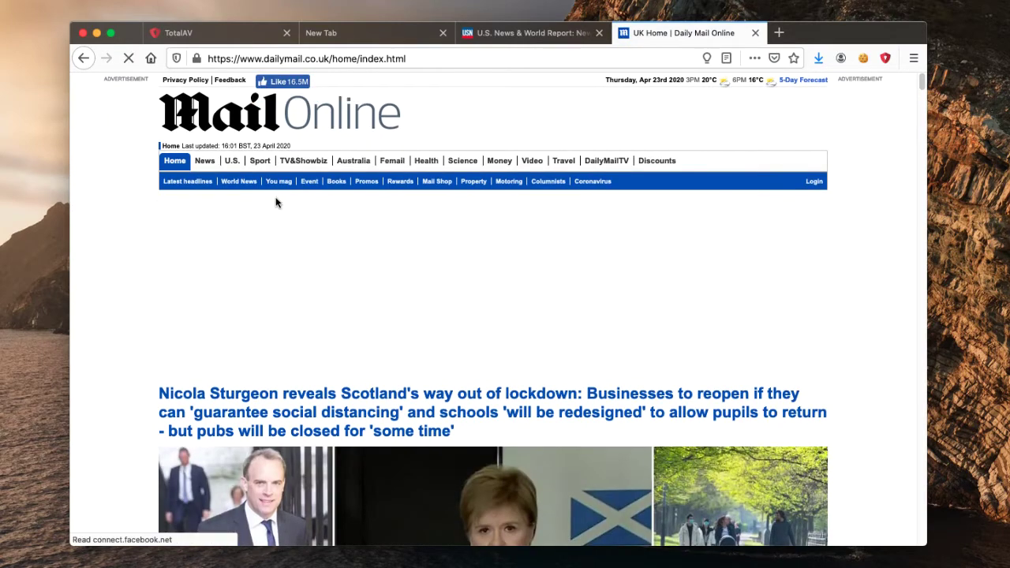
- Check the reloaded Daily Mail homepage's ad spaces and the Total AV Safe Site extension's controls with Ad Block Pro enabled
{"action": "scroll", "coordinate": [331, 219], "scroll_direction": "down", "scroll_amount": 2}
{"action": "scroll", "coordinate": [330, 221], "scroll_direction": "down", "scroll_amount": 6}
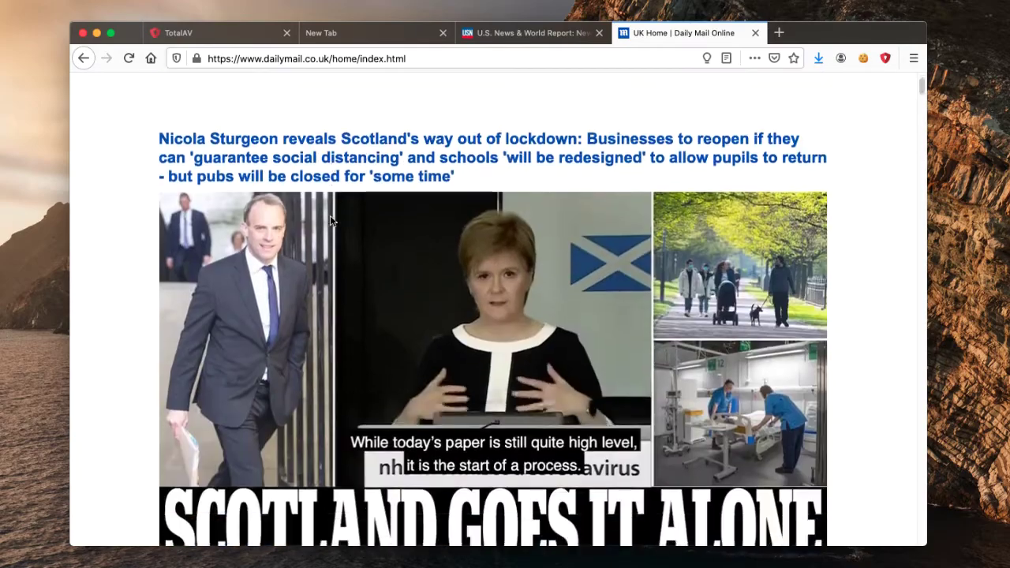
{"action": "scroll", "coordinate": [332, 222], "scroll_direction": "up", "scroll_amount": 7}
{"action": "scroll", "coordinate": [330, 223], "scroll_direction": "down", "scroll_amount": 12}
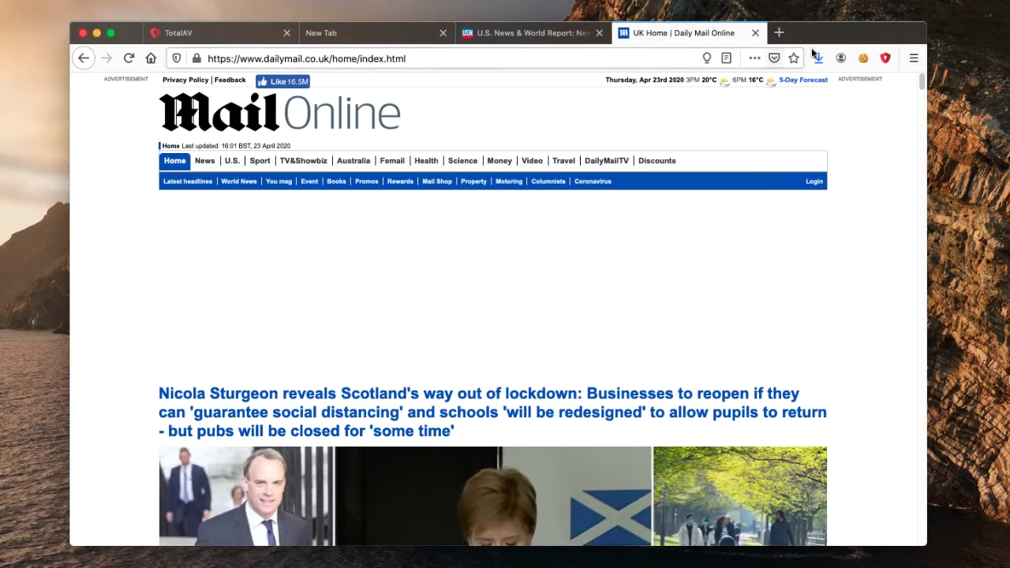
{"action": "left_click", "coordinate": [885, 58]}
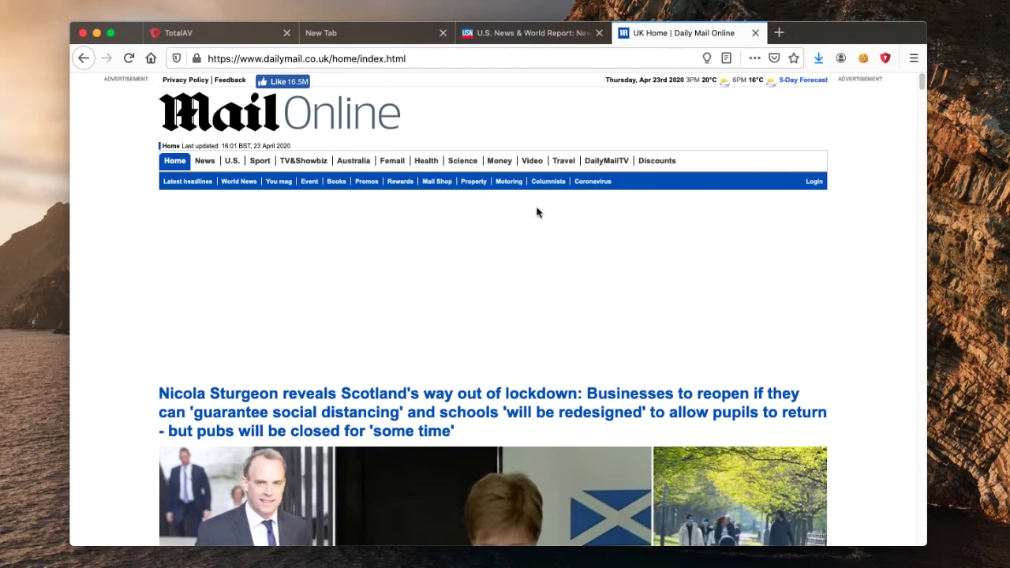
{"action": "scroll", "coordinate": [552, 252], "scroll_direction": "down", "scroll_amount": 5}
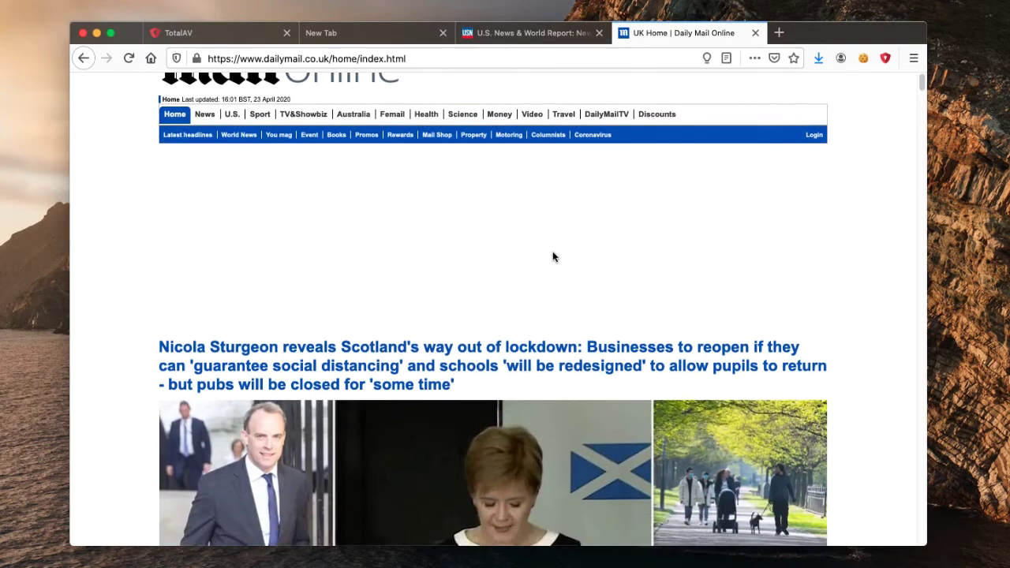
{"action": "scroll", "coordinate": [554, 258], "scroll_direction": "up", "scroll_amount": 5}
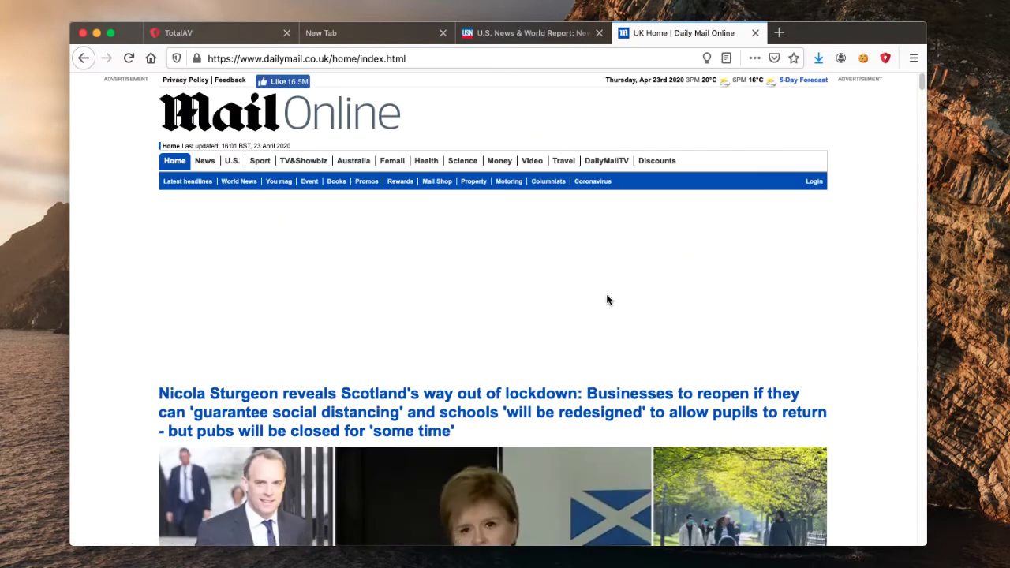
- Switch back to the U.S. News homepage and review its ad spaces again with Ad Block Pro enabled
{"action": "left_click", "coordinate": [515, 35]}
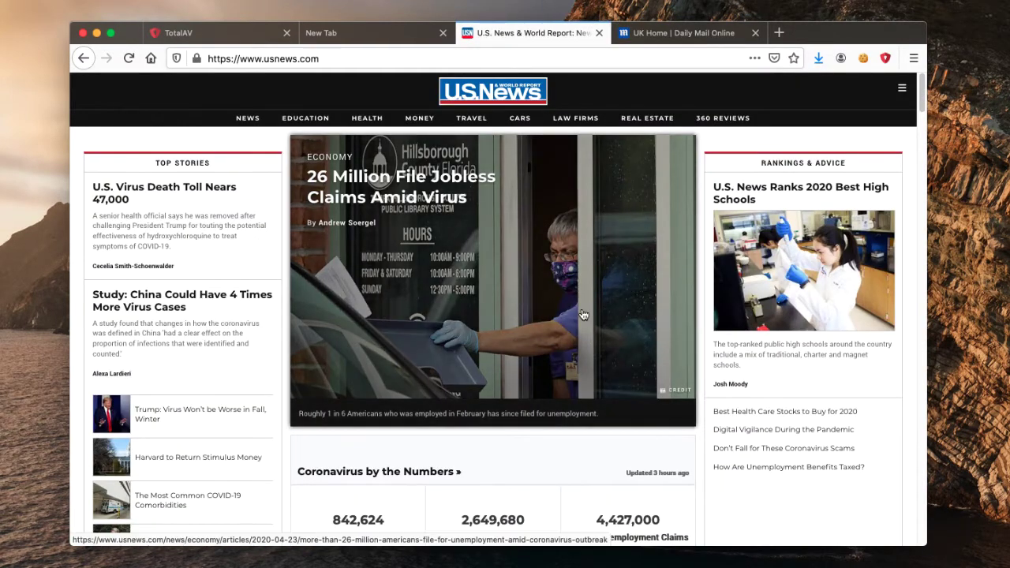
{"action": "scroll", "coordinate": [580, 315], "scroll_direction": "down", "scroll_amount": 4}
{"action": "scroll", "coordinate": [577, 319], "scroll_direction": "down", "scroll_amount": 3}
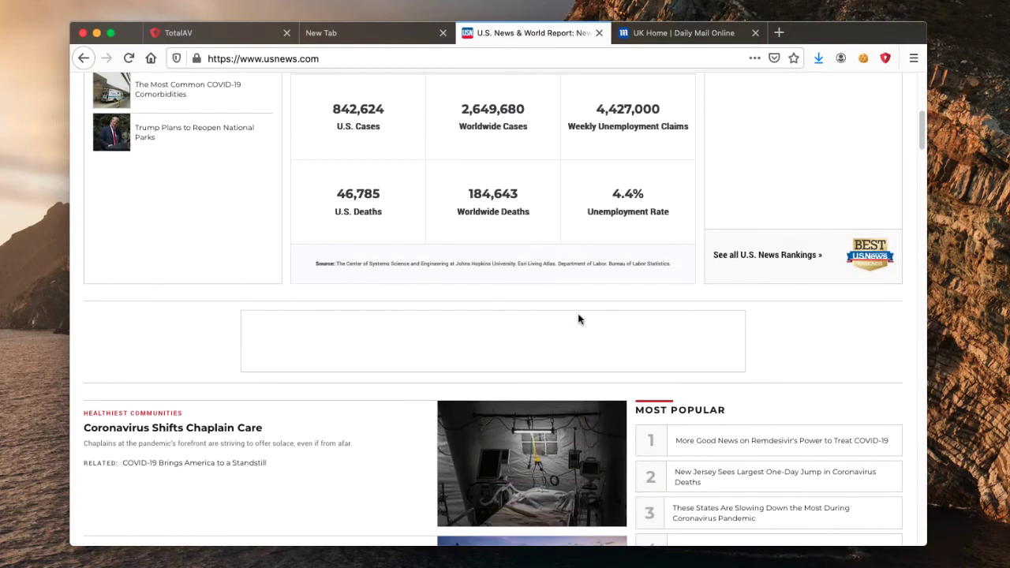
{"action": "scroll", "coordinate": [580, 319], "scroll_direction": "down", "scroll_amount": 1}
{"action": "scroll", "coordinate": [580, 318], "scroll_direction": "down", "scroll_amount": 10}
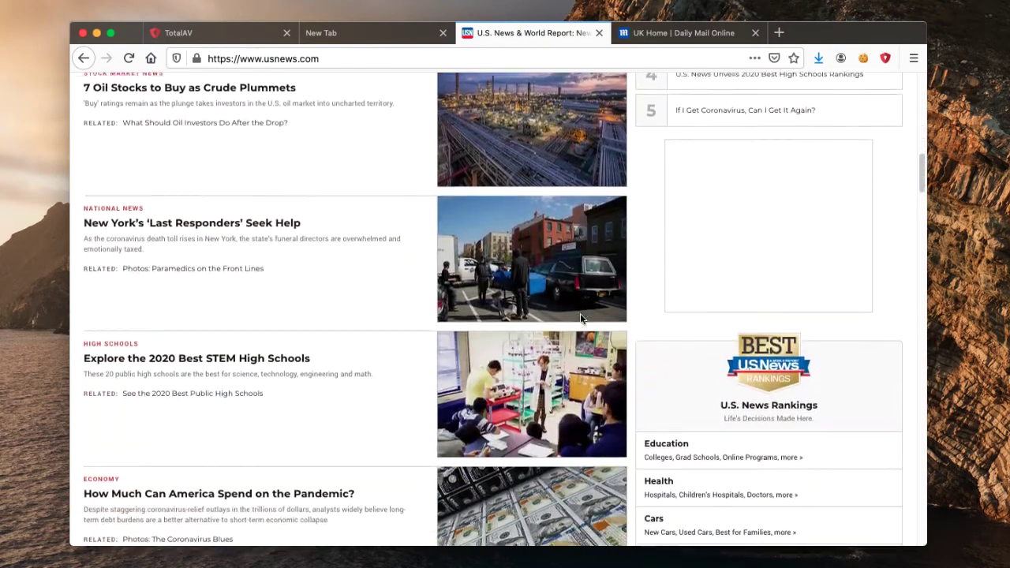
{"action": "scroll", "coordinate": [580, 319], "scroll_direction": "down", "scroll_amount": 2}
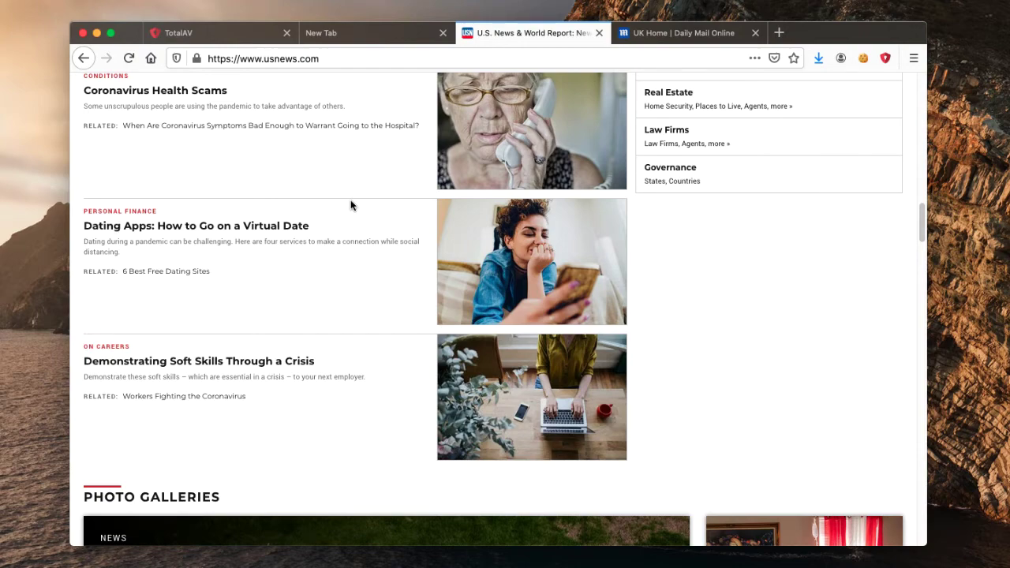
{"action": "scroll", "coordinate": [351, 205], "scroll_direction": "up", "scroll_amount": 15}
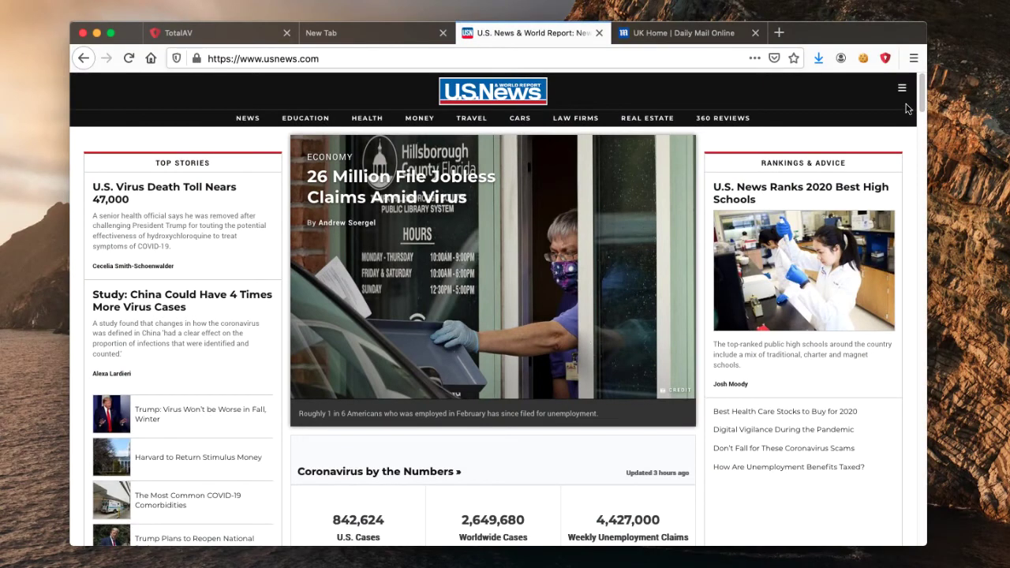
- Open the Total AV Safe Site extension's controls on the U.S. News homepage
{"action": "left_click", "coordinate": [886, 58]}
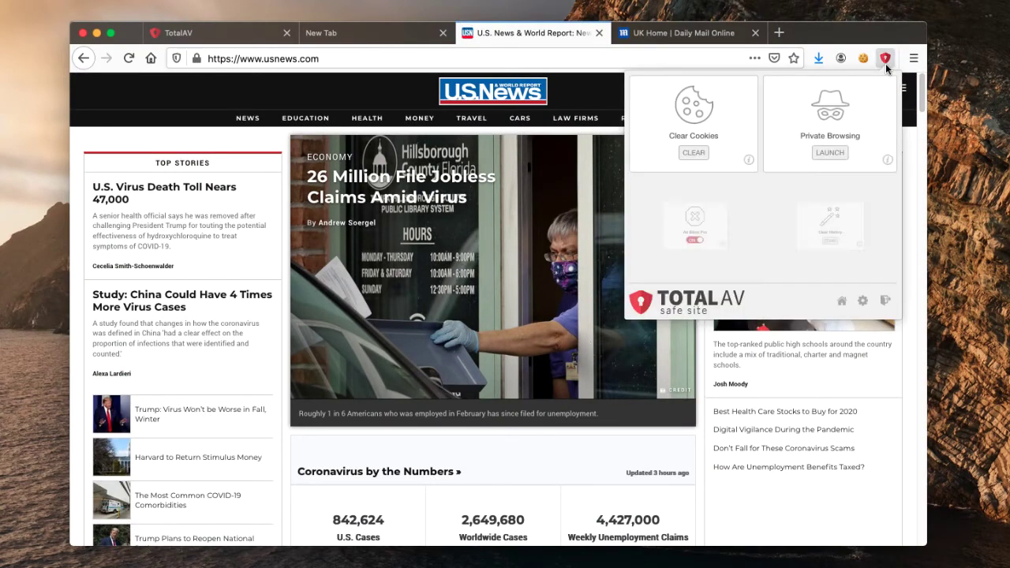